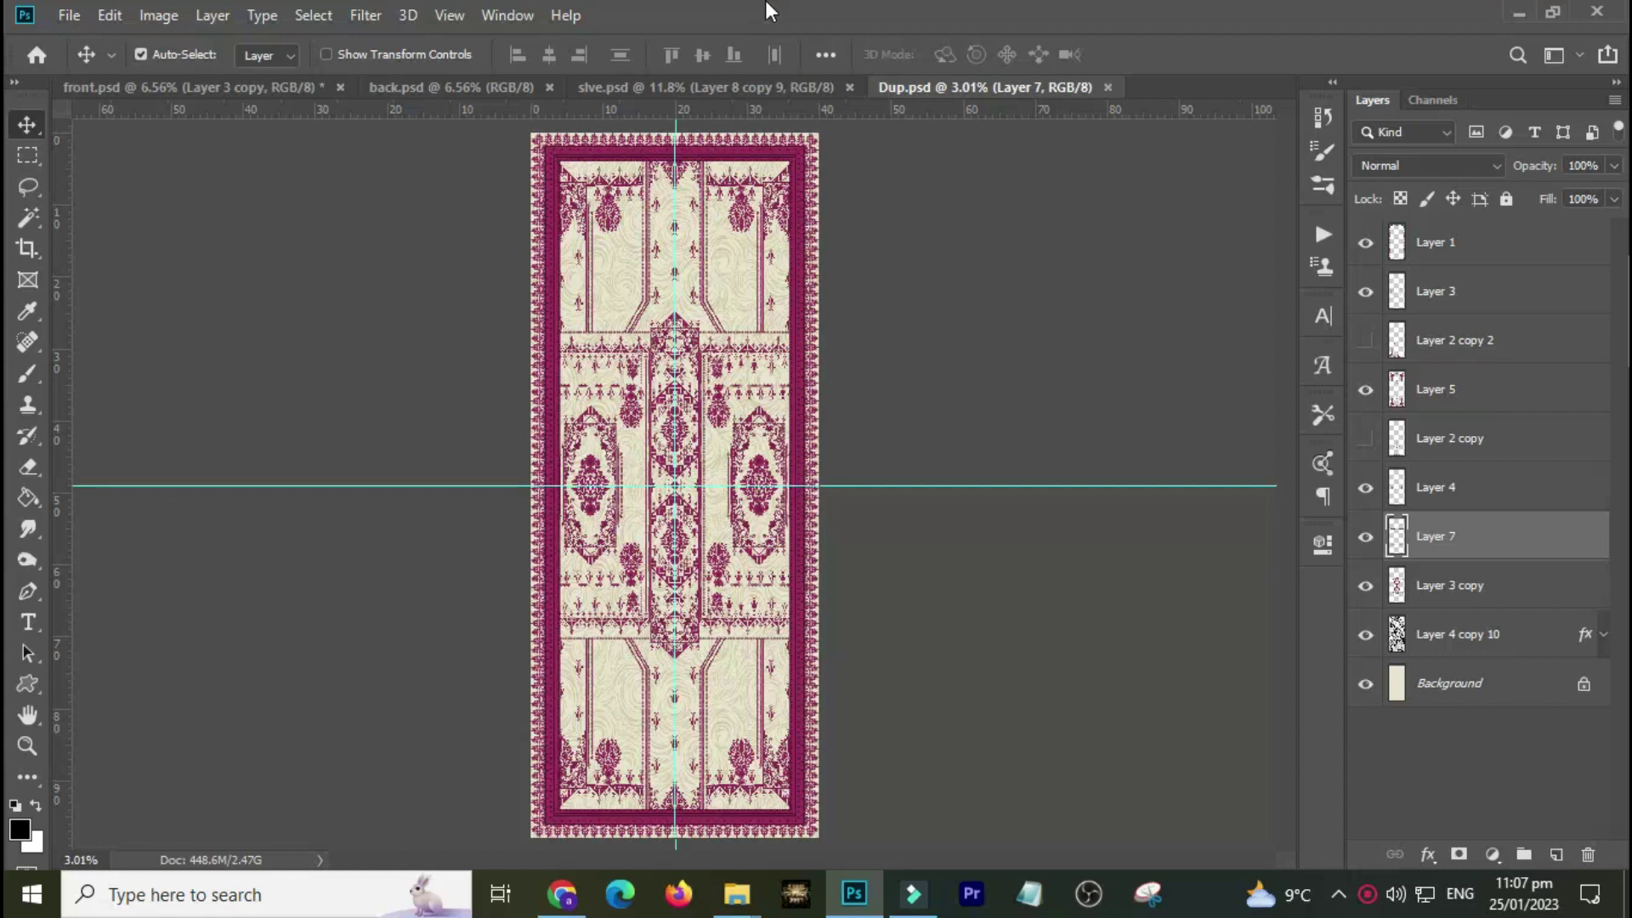
Step: Cycle through the front, back and sleeve designs, ending back on front.psd
{"action": "key", "text": "ctrl+Tab"}
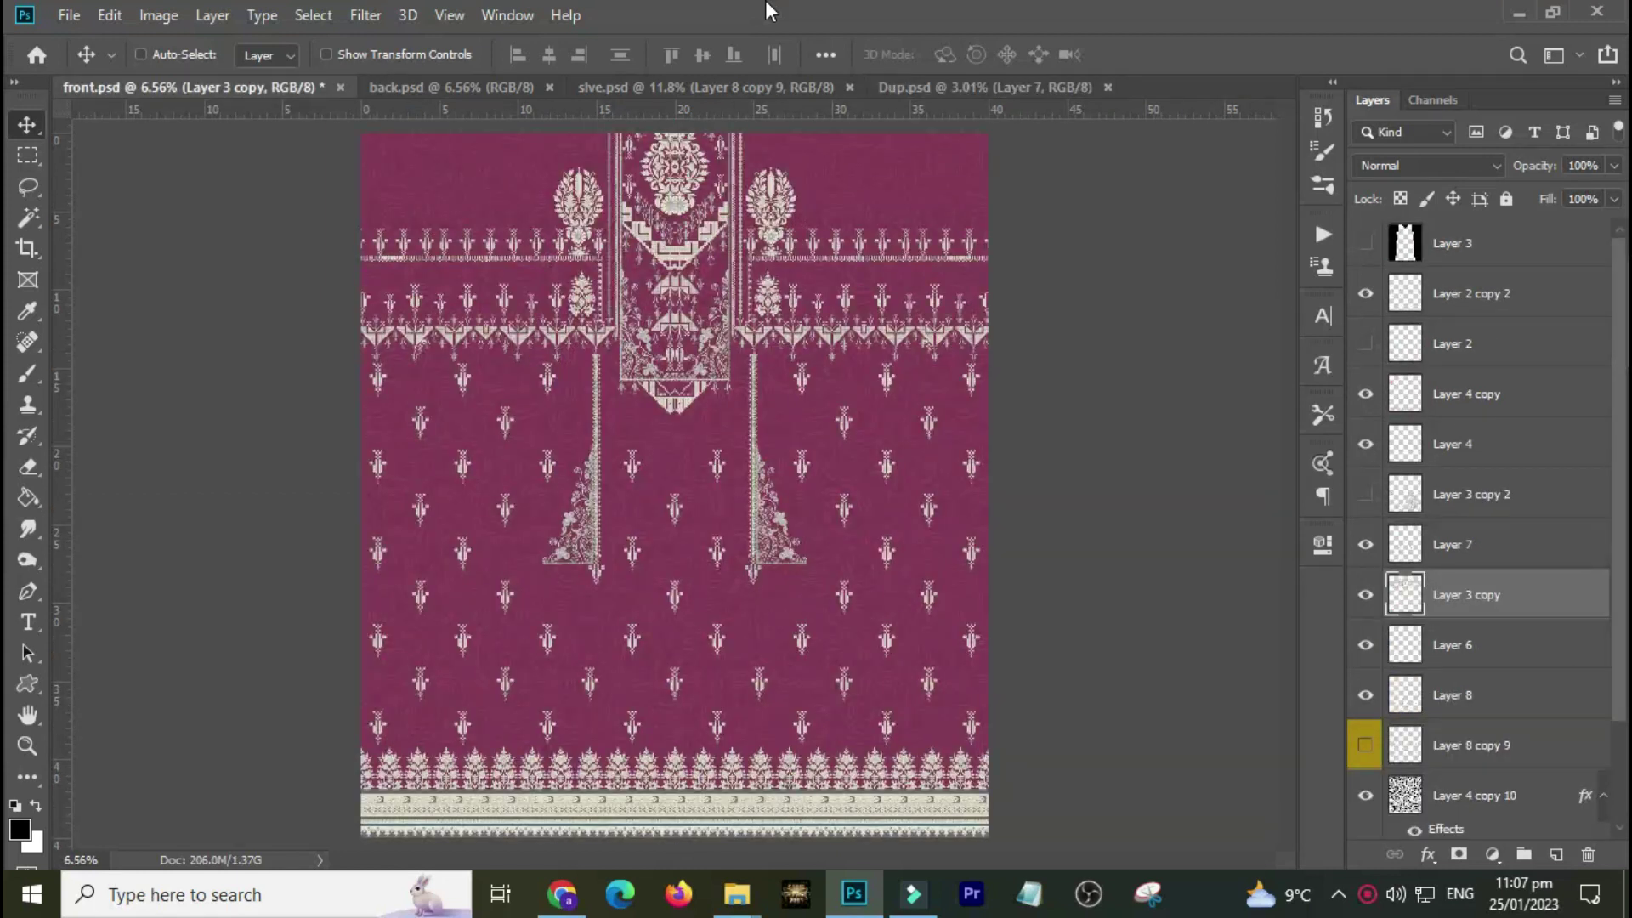
{"action": "key", "text": "ctrl+Tab"}
{"action": "key", "text": "ctrl+Tab"}
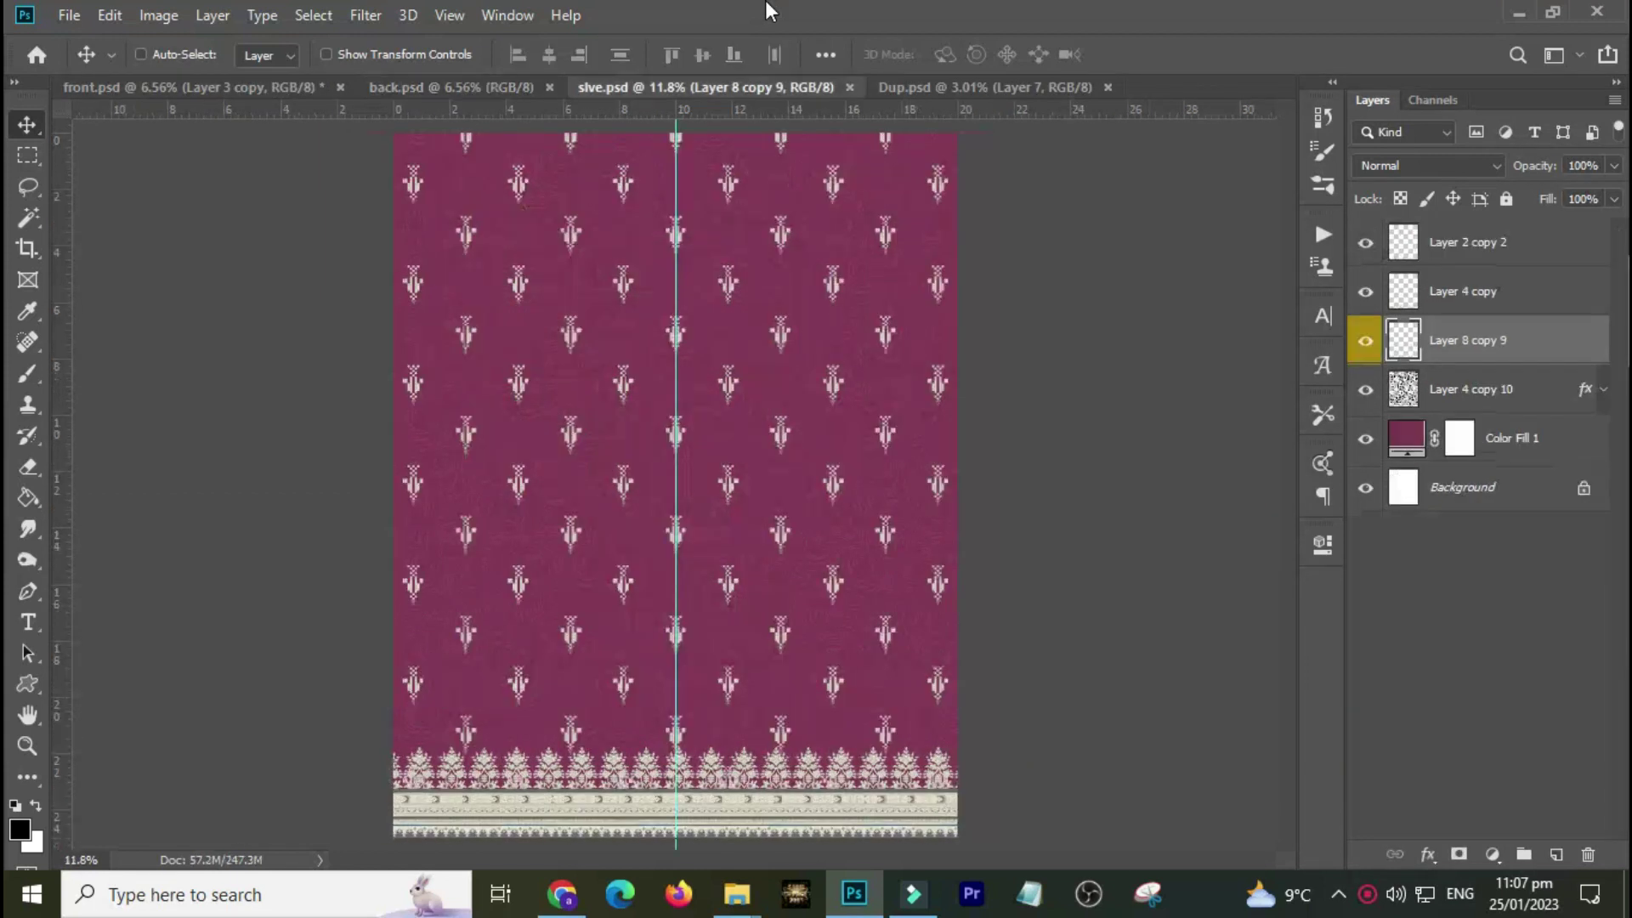
{"action": "key", "text": "ctrl+Tab"}
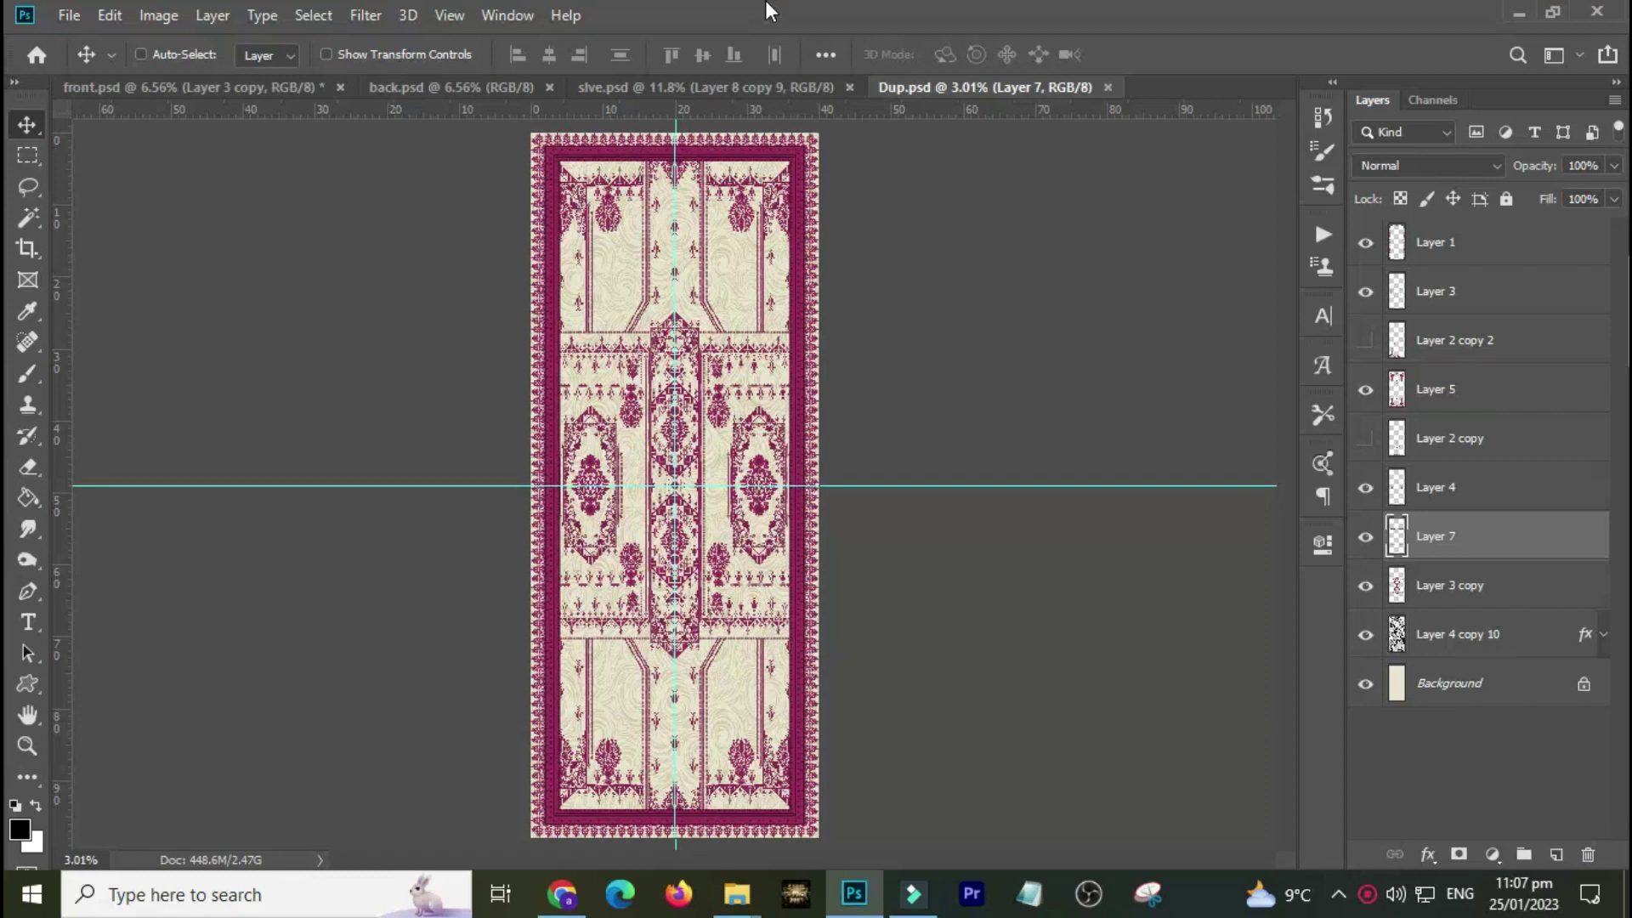
{"action": "key", "text": "ctrl+Tab"}
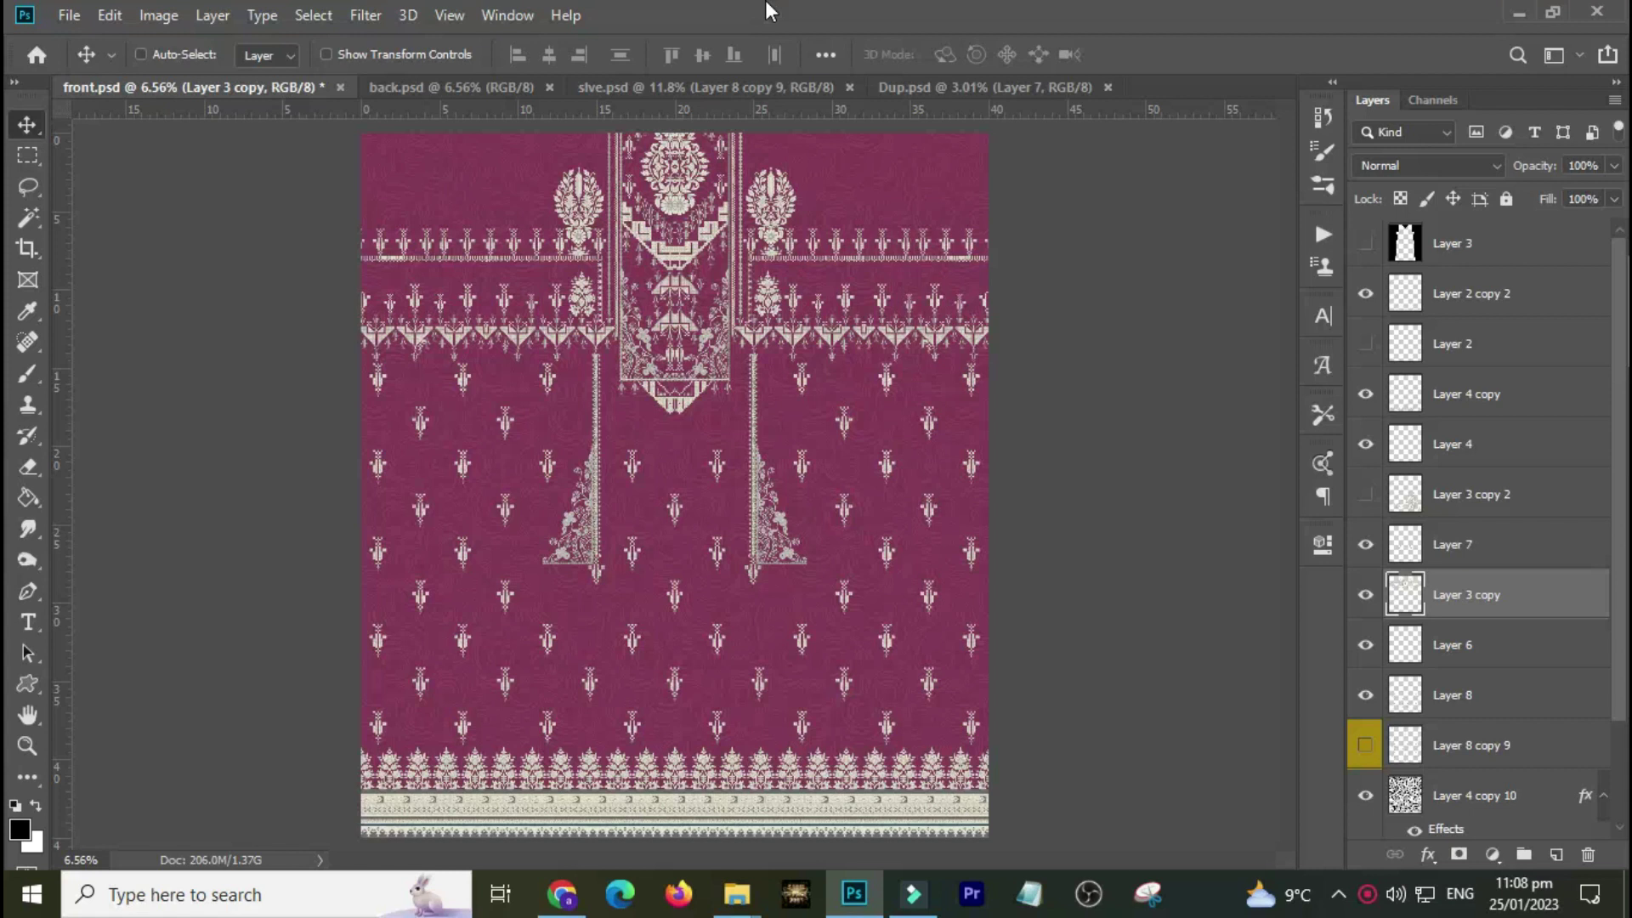
Step: Toggle the Move tool's Auto-Select and review the back and sleeve designs again before returning to front.psd
{"action": "key", "text": "ctrl"}
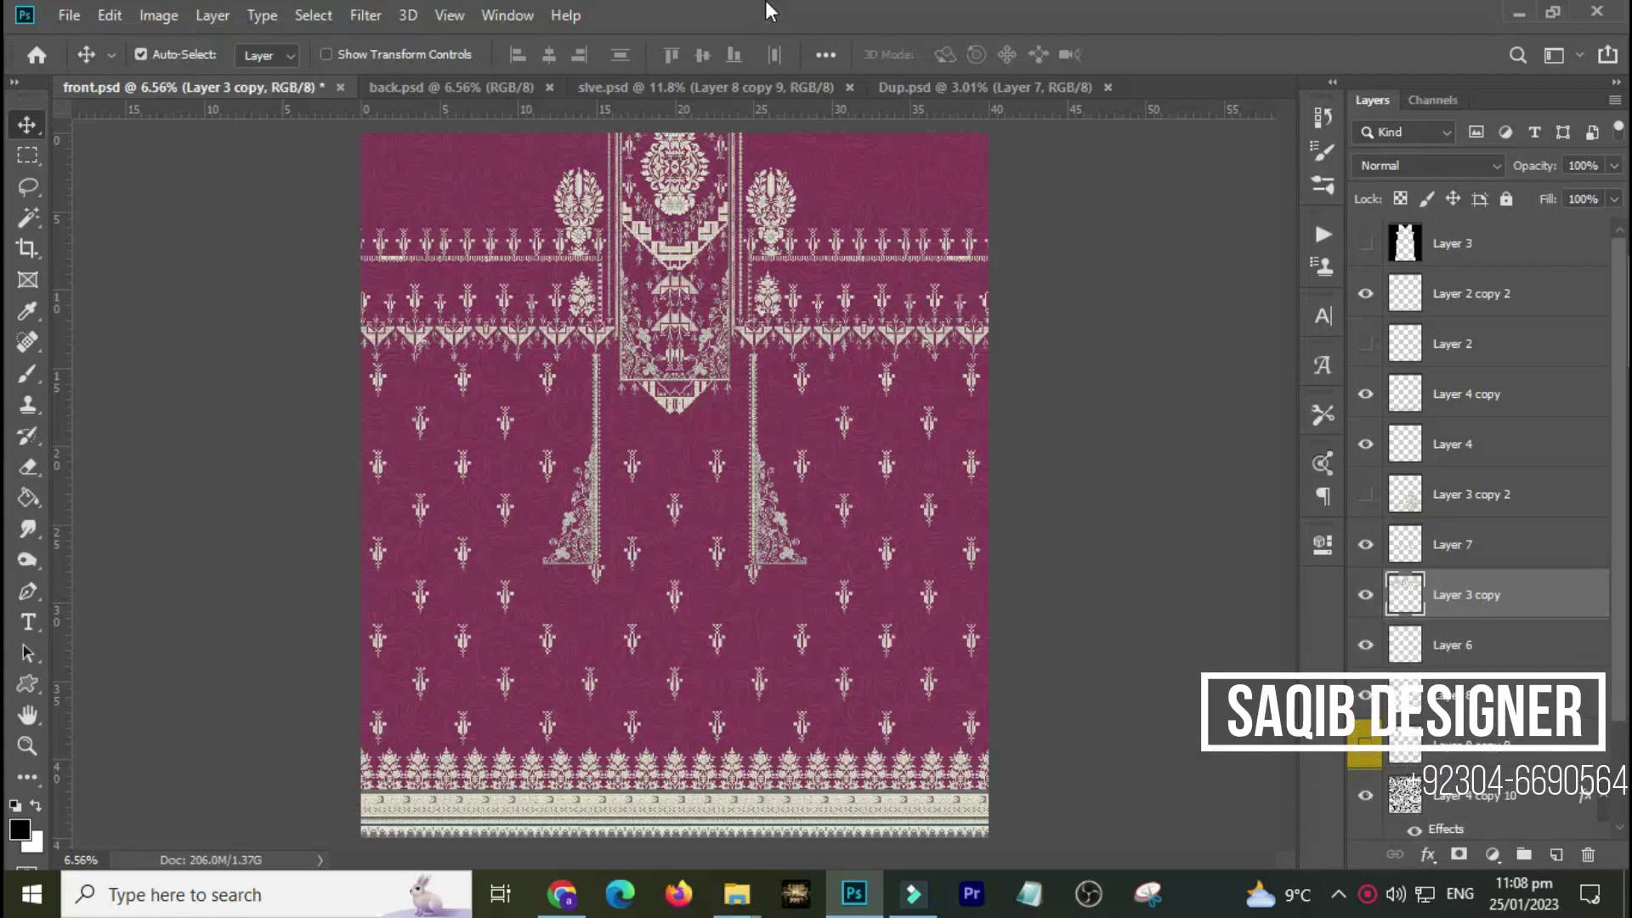
{"action": "key", "text": "ctrl"}
{"action": "key", "text": "ctrl+Tab"}
{"action": "key", "text": "ctrl+Tab"}
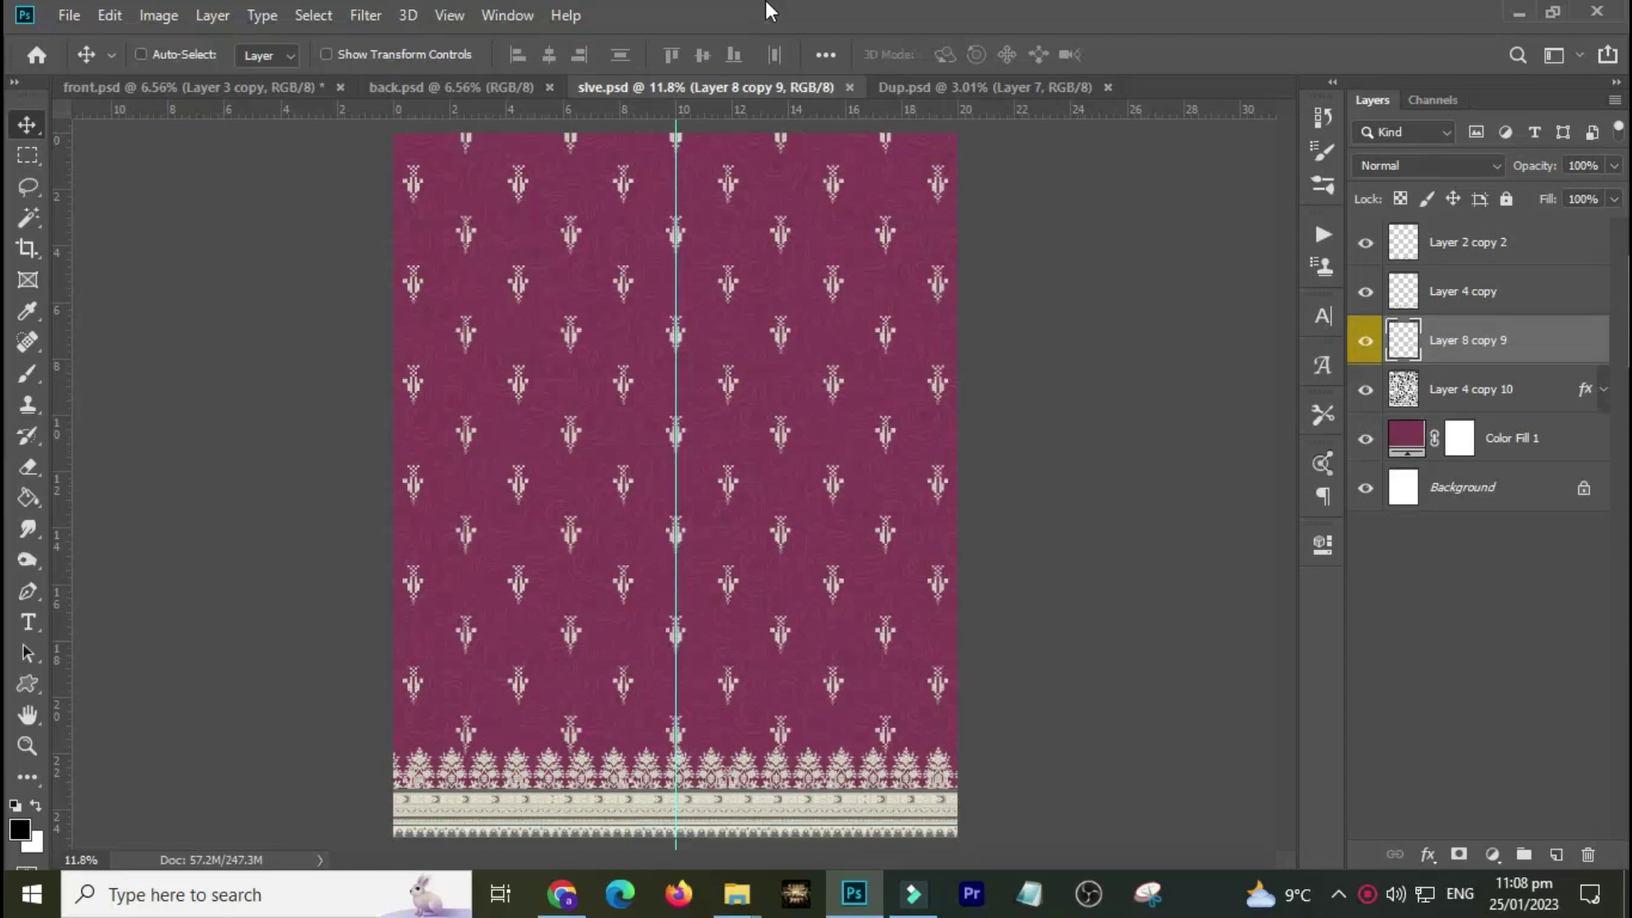
{"action": "key", "text": "ctrl+Tab"}
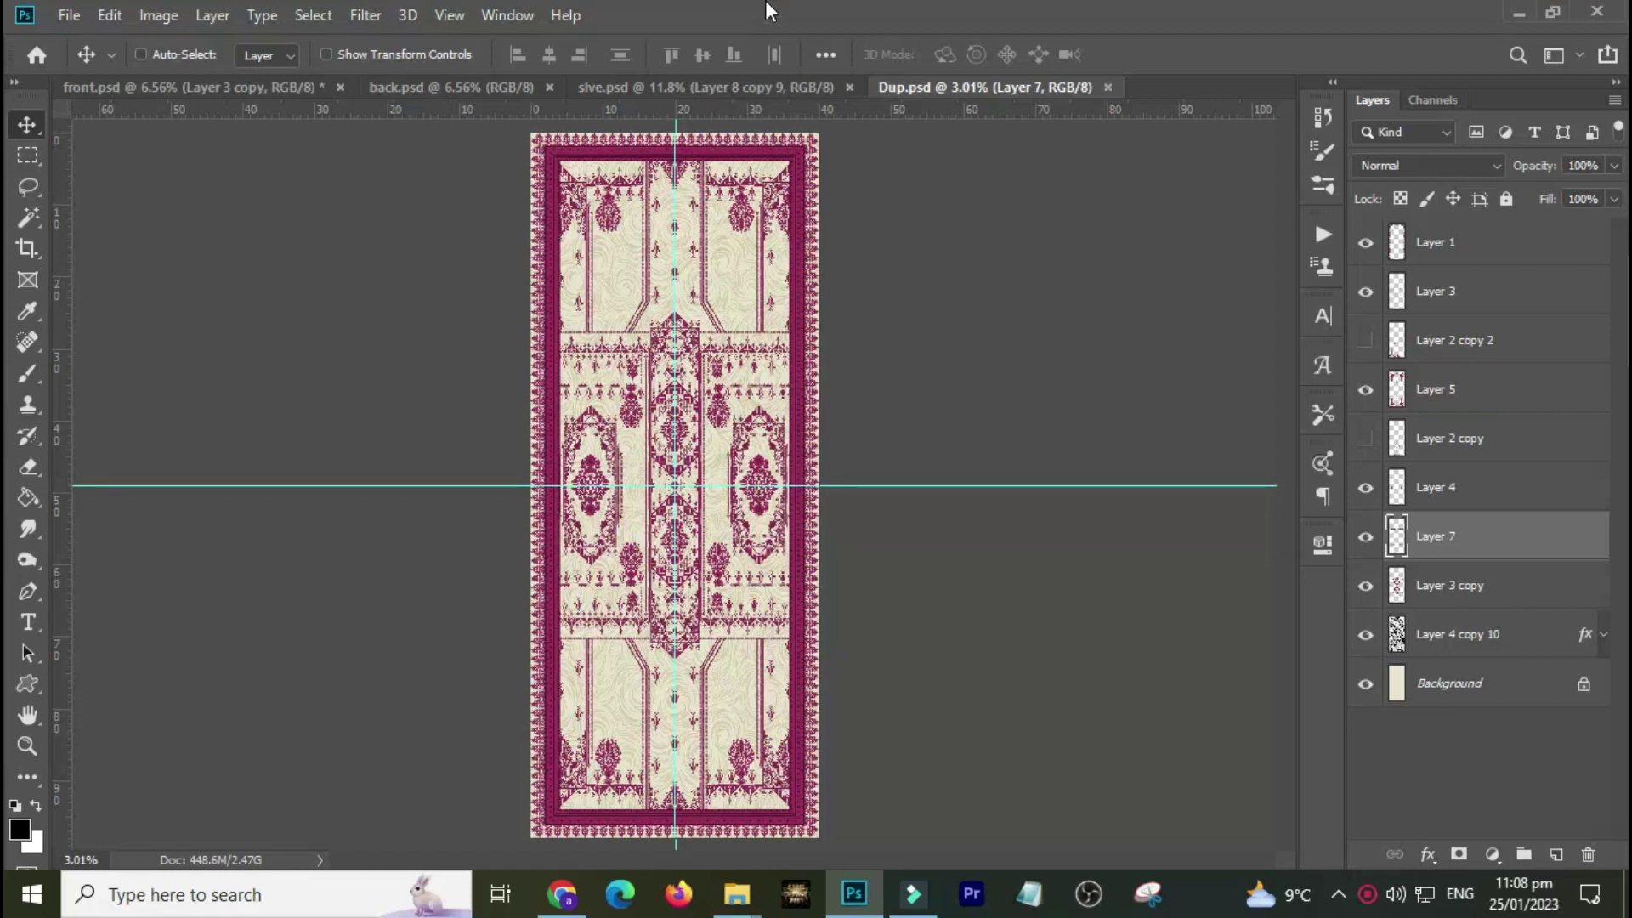
{"action": "key", "text": "ctrl+Tab"}
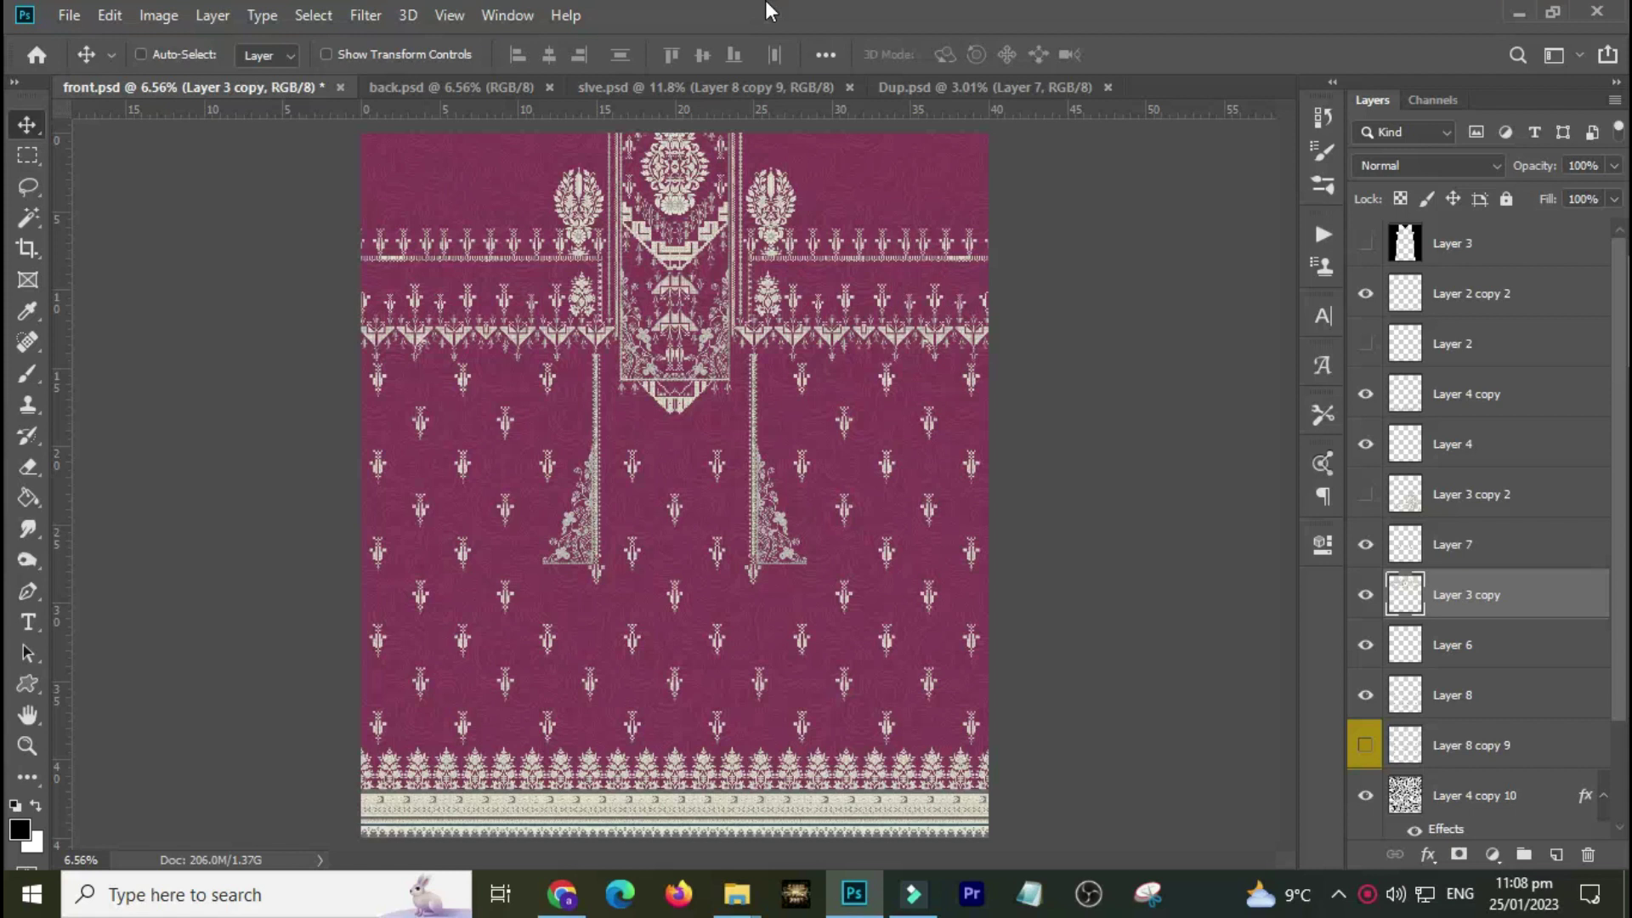
{"action": "key", "text": "ctrl"}
Step: Confirm the background colour is white #ffffff and flatten front.psd, discarding hidden layers
{"action": "left_click", "coordinate": [40, 836]}
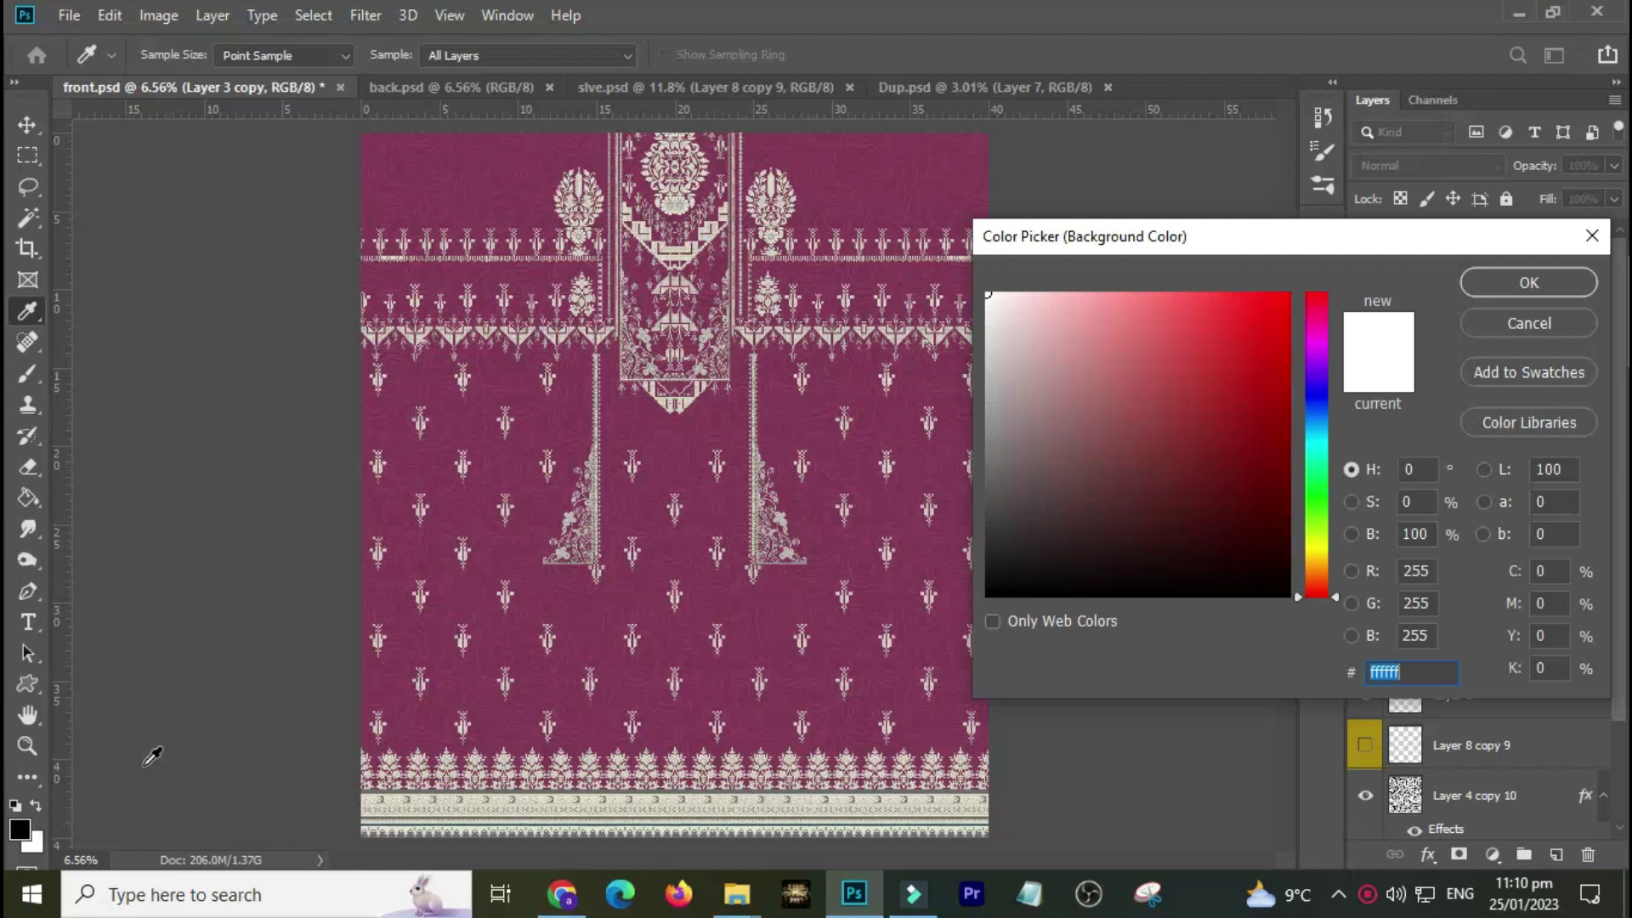
{"action": "key", "text": "Escape"}
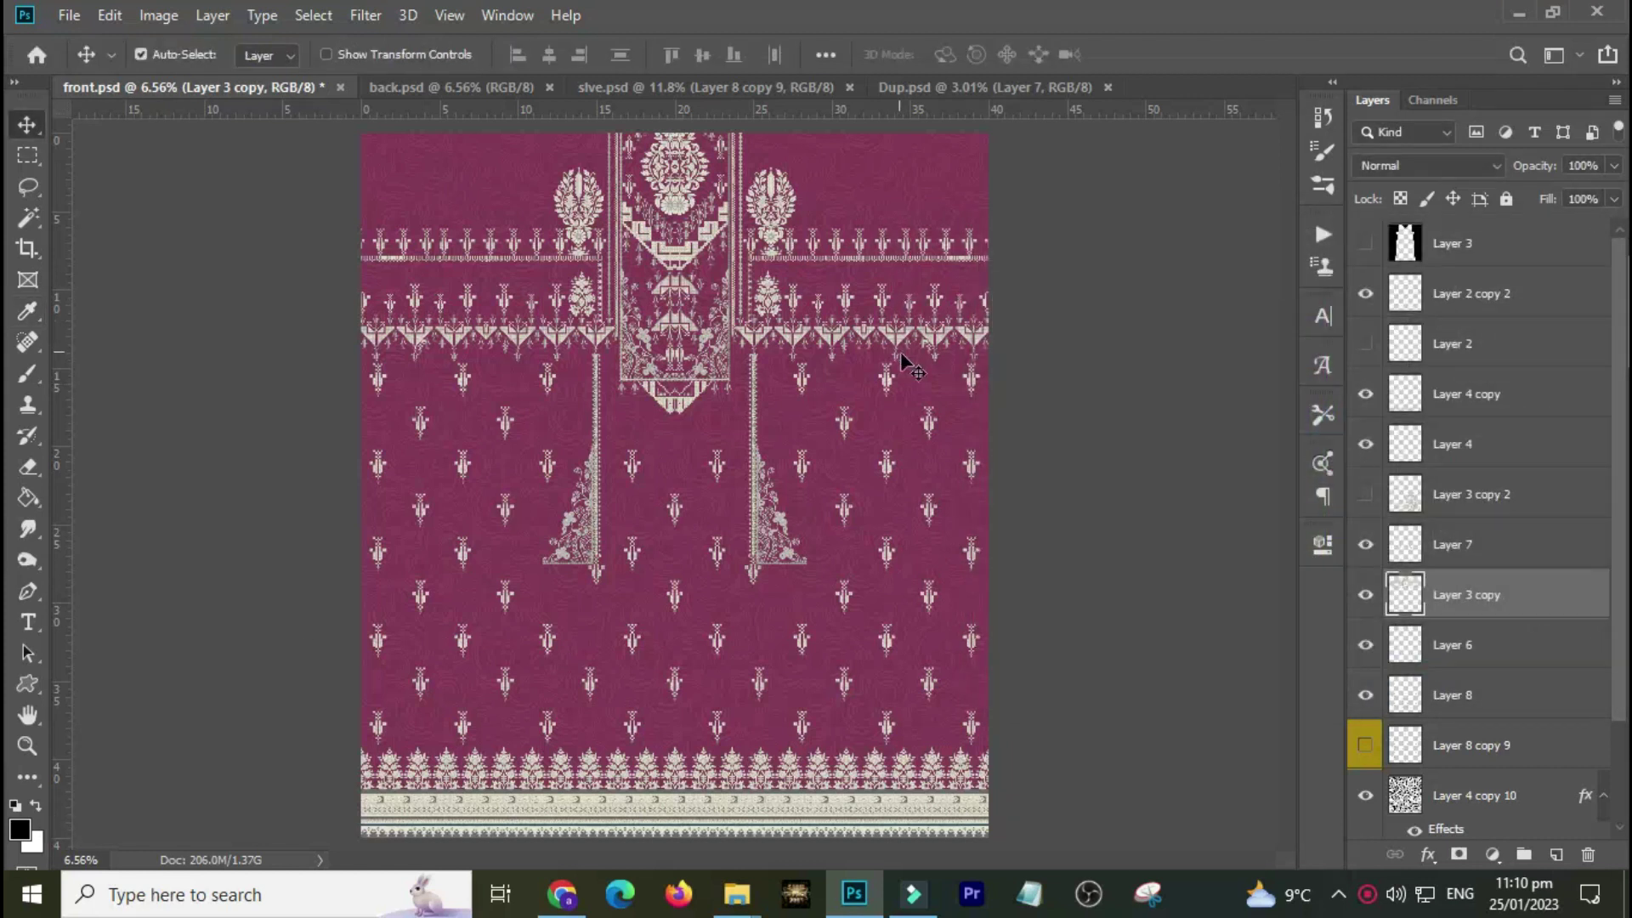
{"action": "key", "text": "alt+l"}
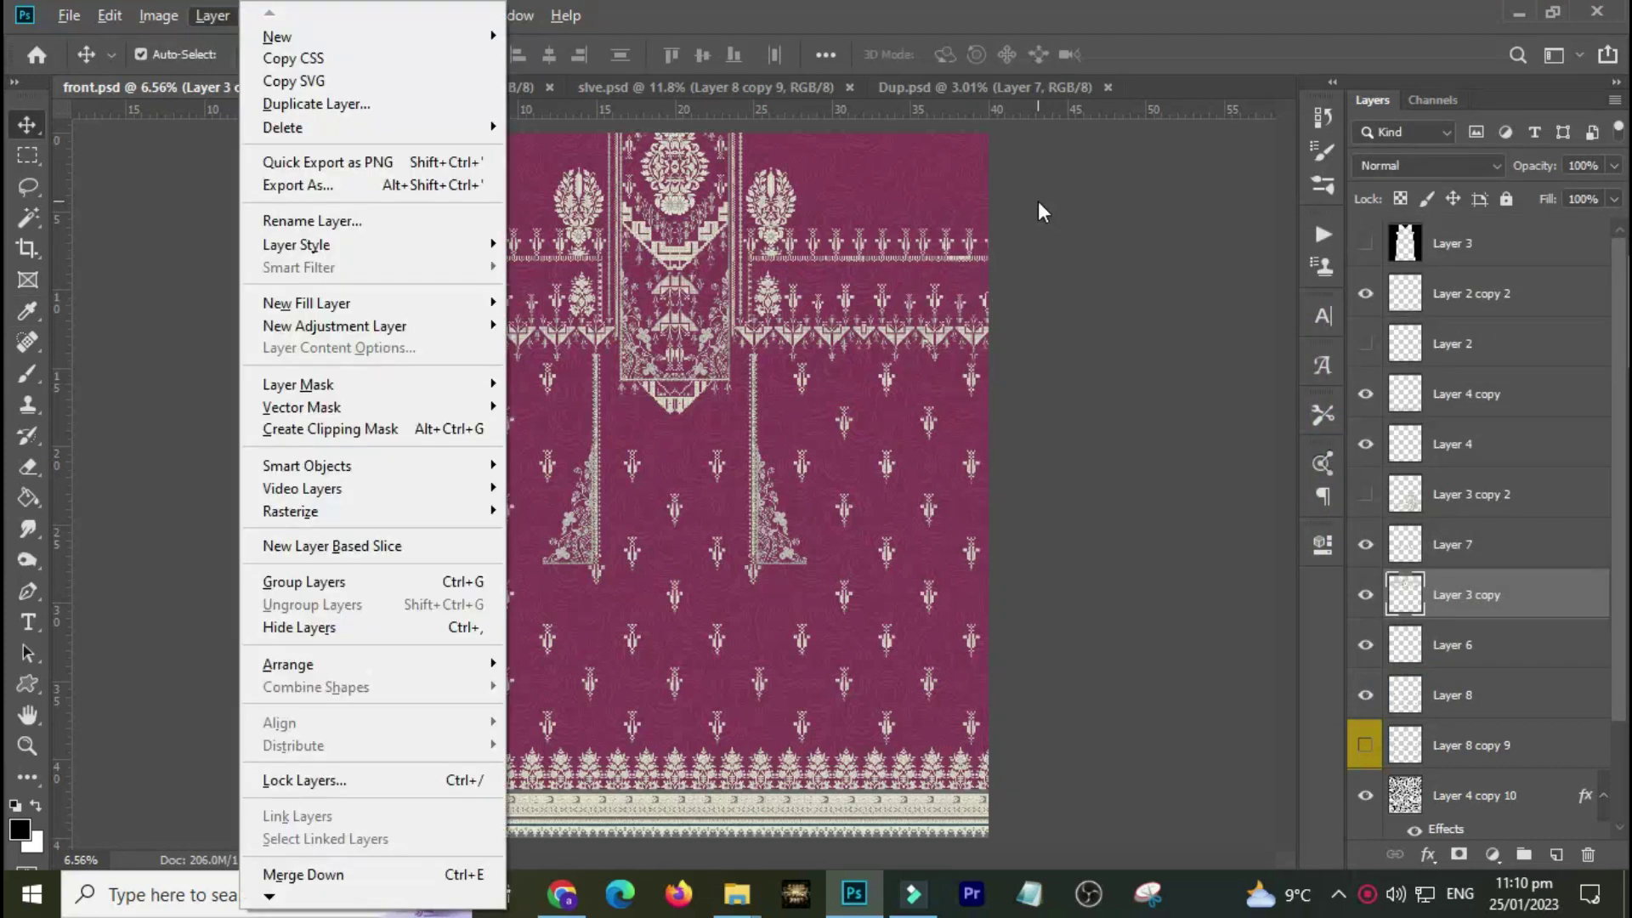
{"action": "key", "text": "d"}
{"action": "key", "text": "h"}
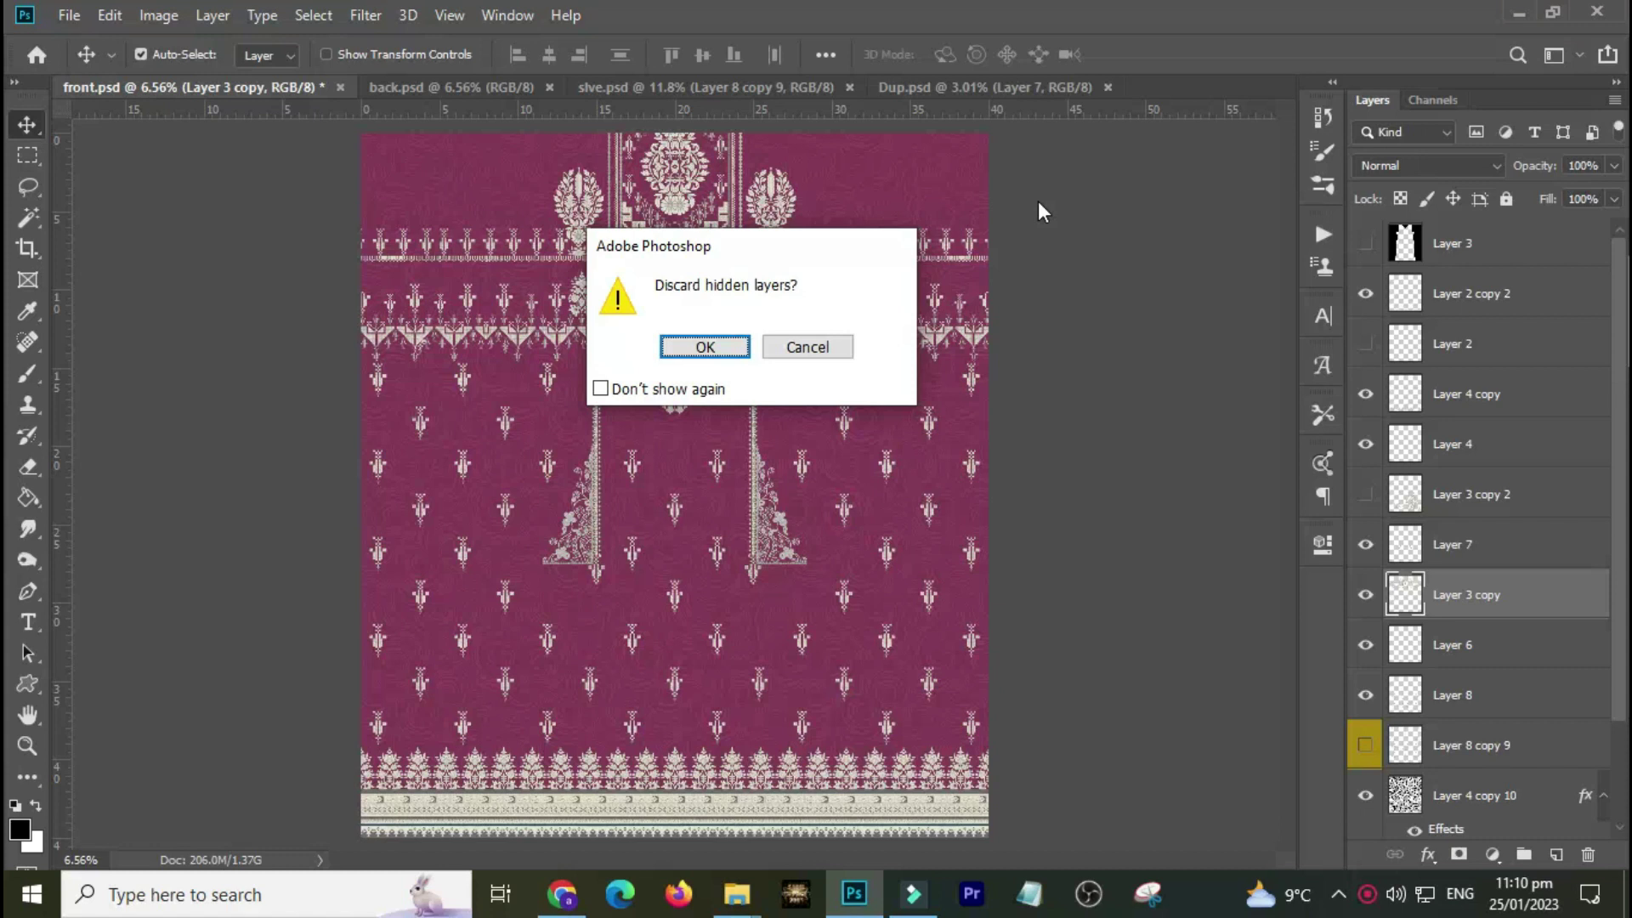
{"action": "key", "text": "Return"}
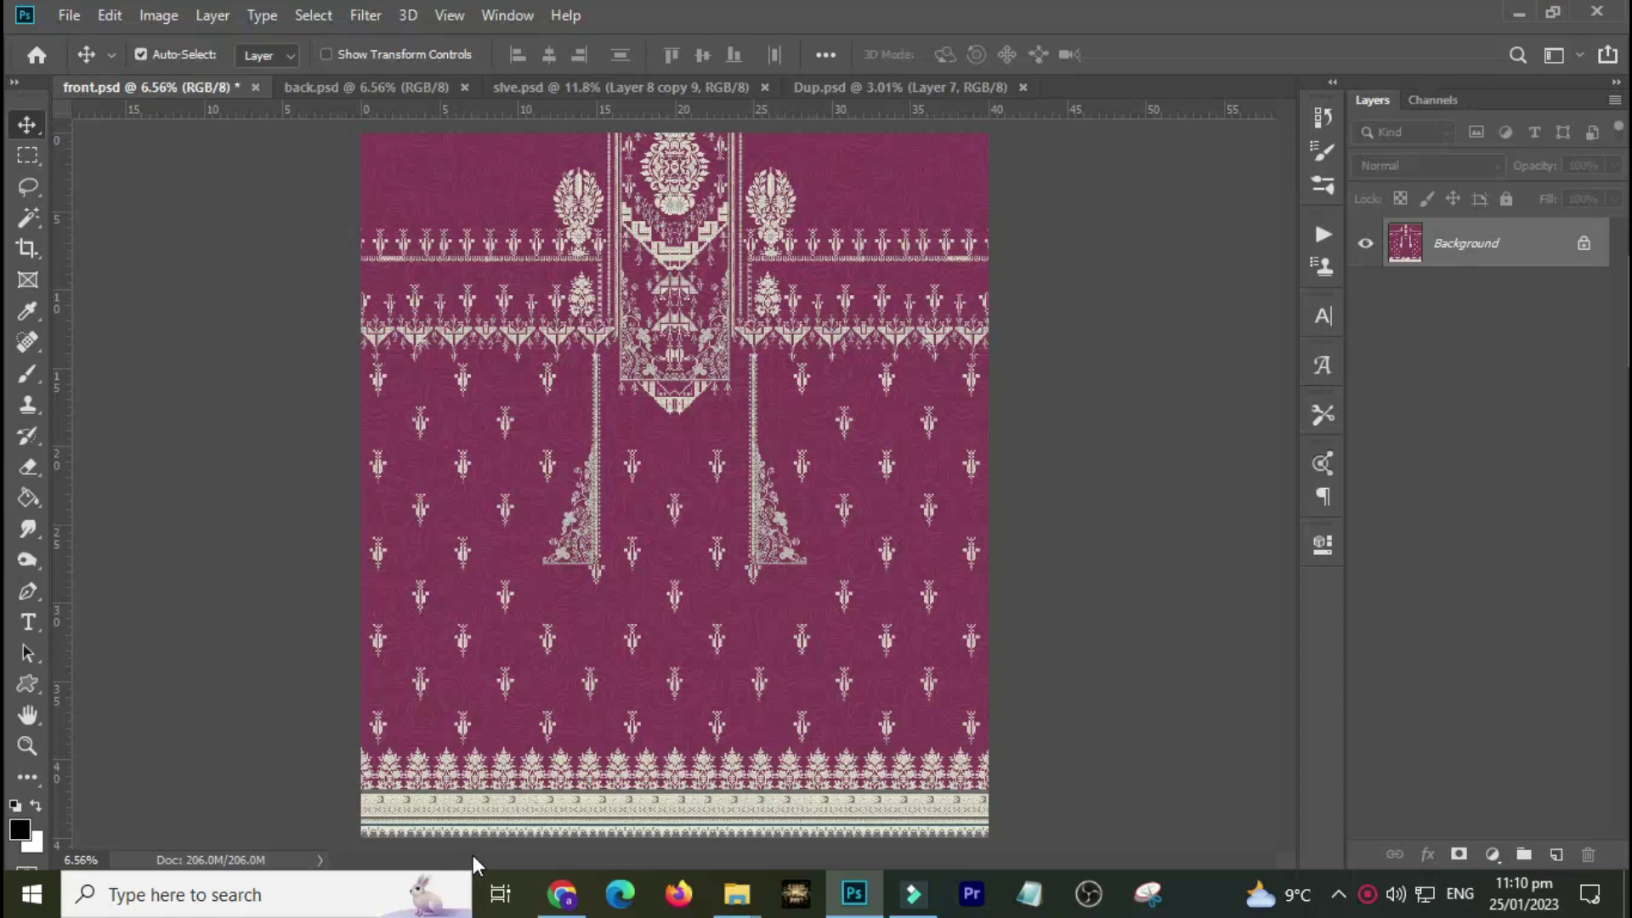
Step: Add 45 inches of relative height to the front.psd canvas, anchored top-centre
{"action": "key", "text": "ctrl"}
{"action": "key", "text": "ctrl+alt+c"}
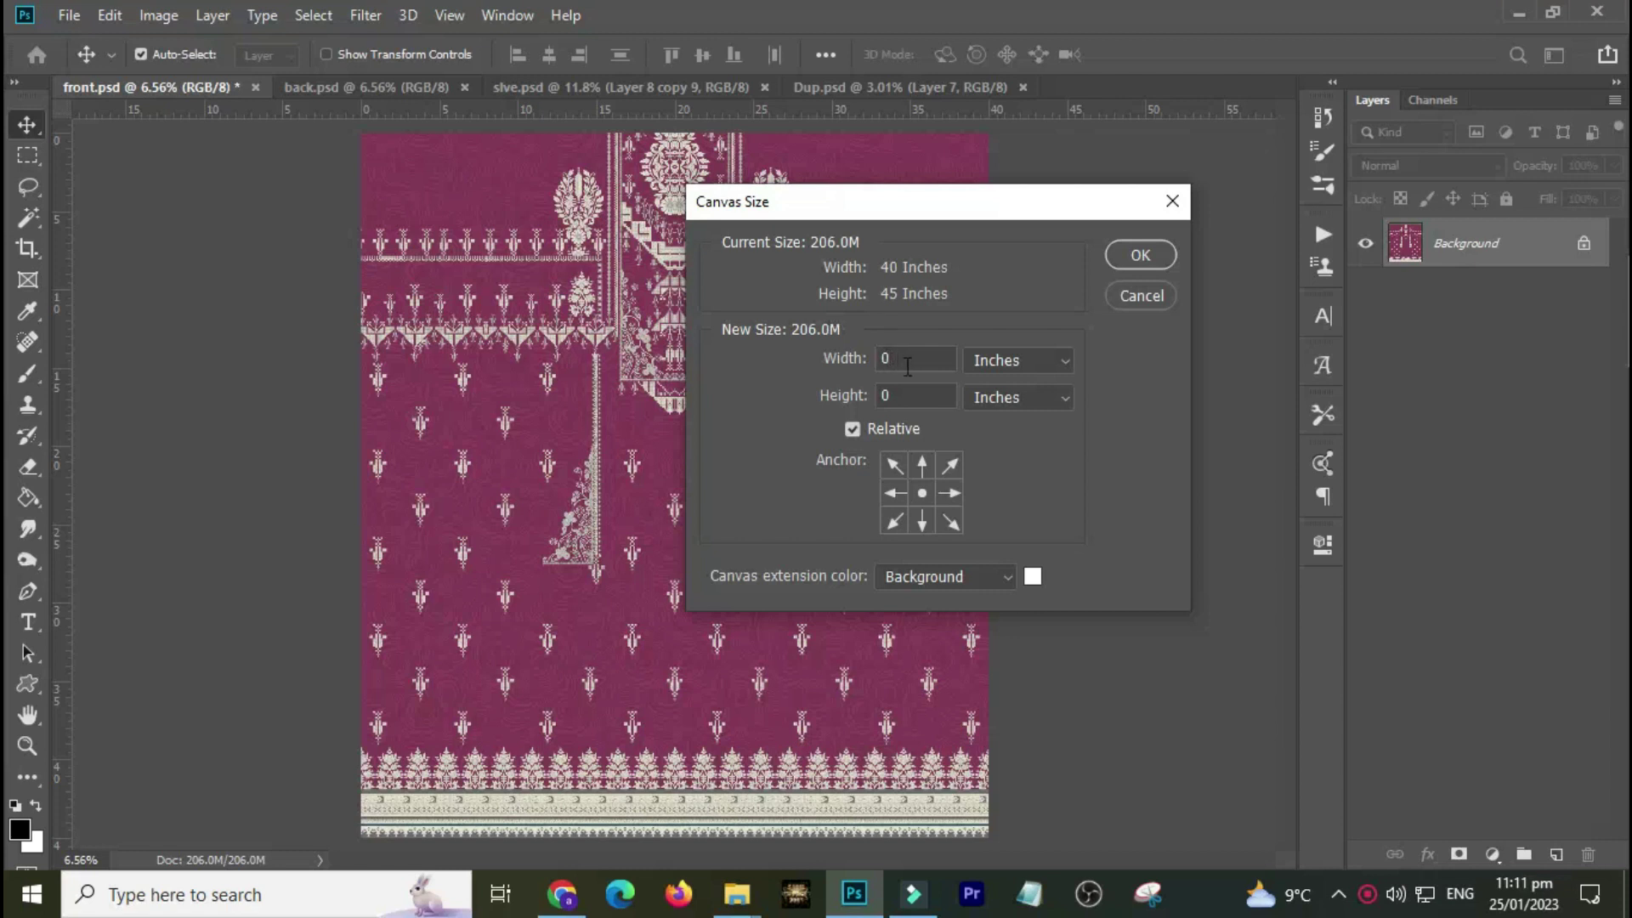
{"action": "double_click", "coordinate": [900, 397]}
{"action": "type", "text": "45"}
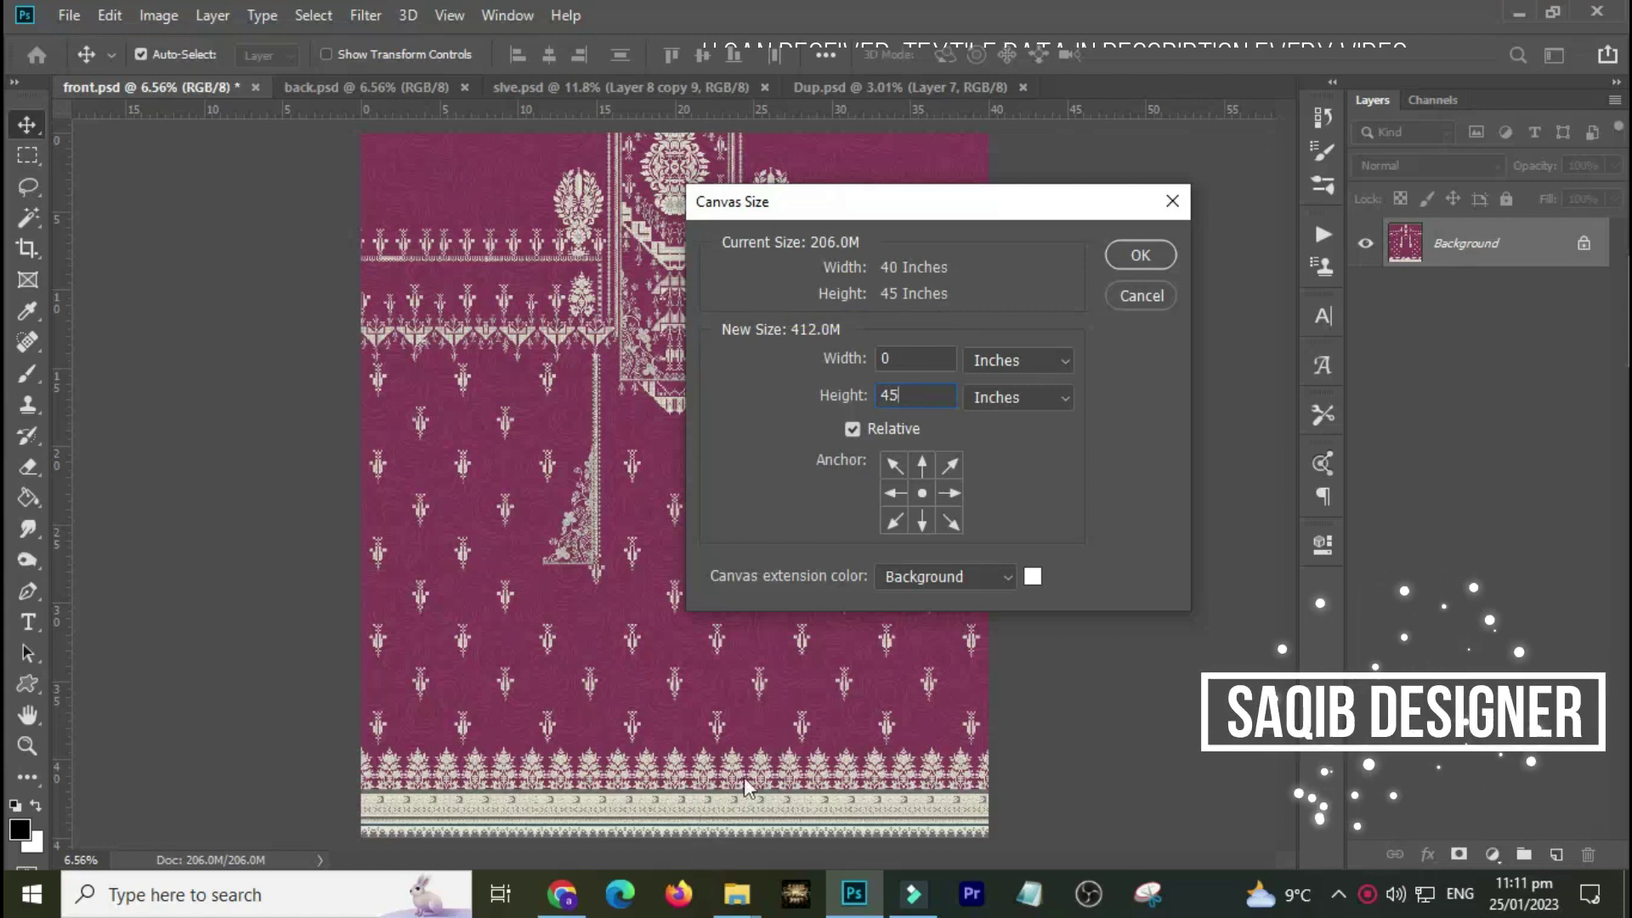
{"action": "type", "text": ".0"}
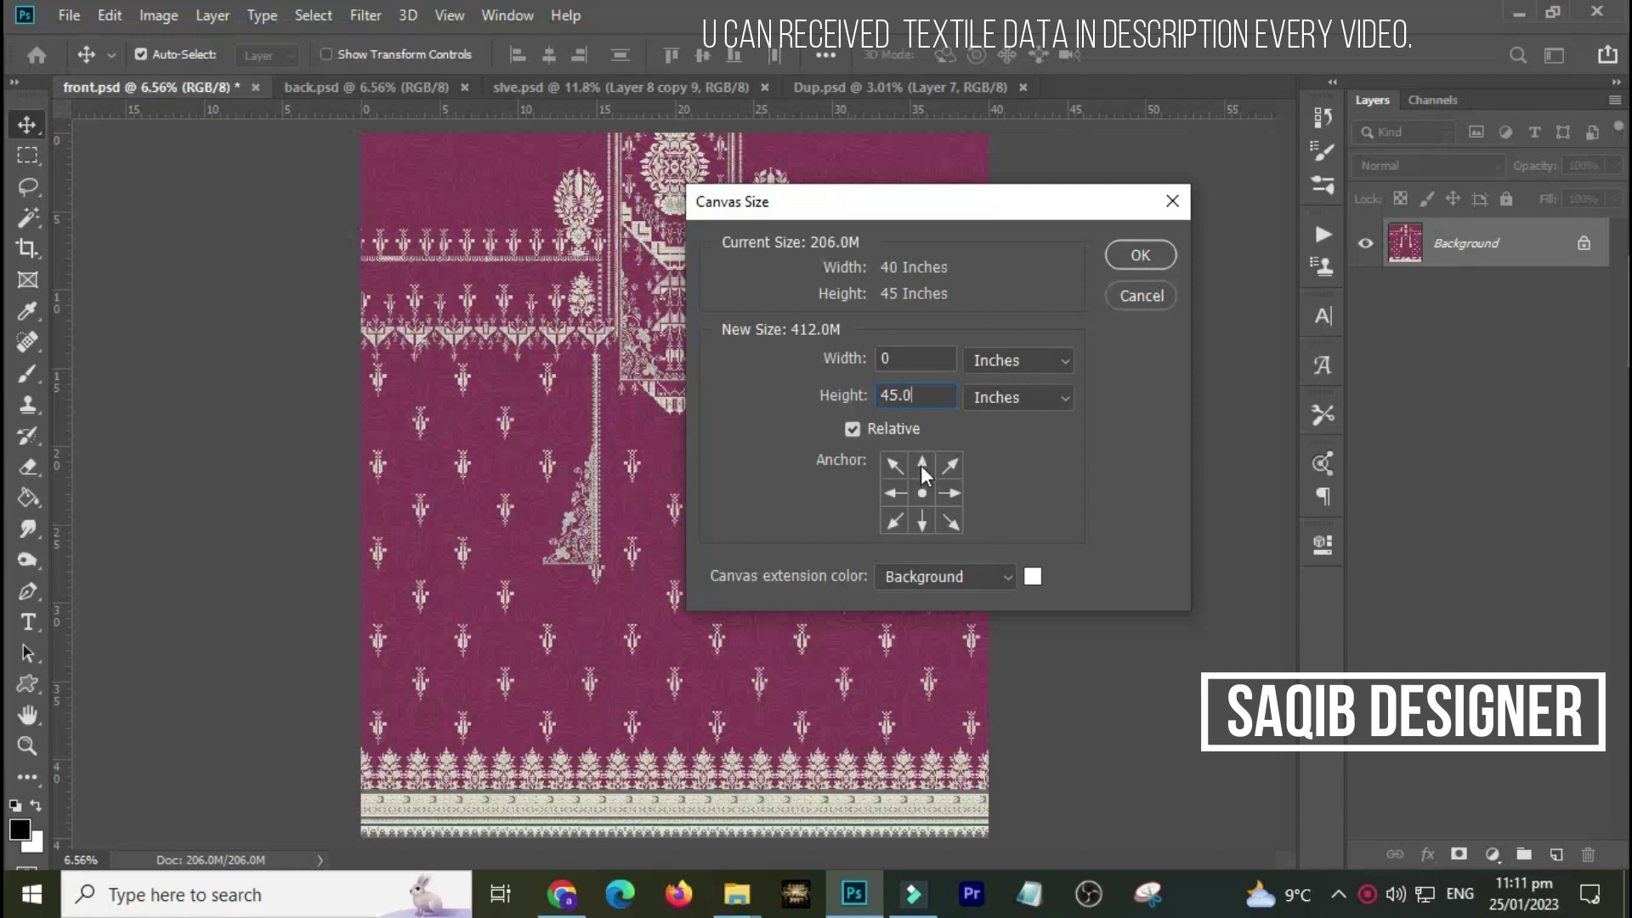
{"action": "left_click", "coordinate": [922, 466]}
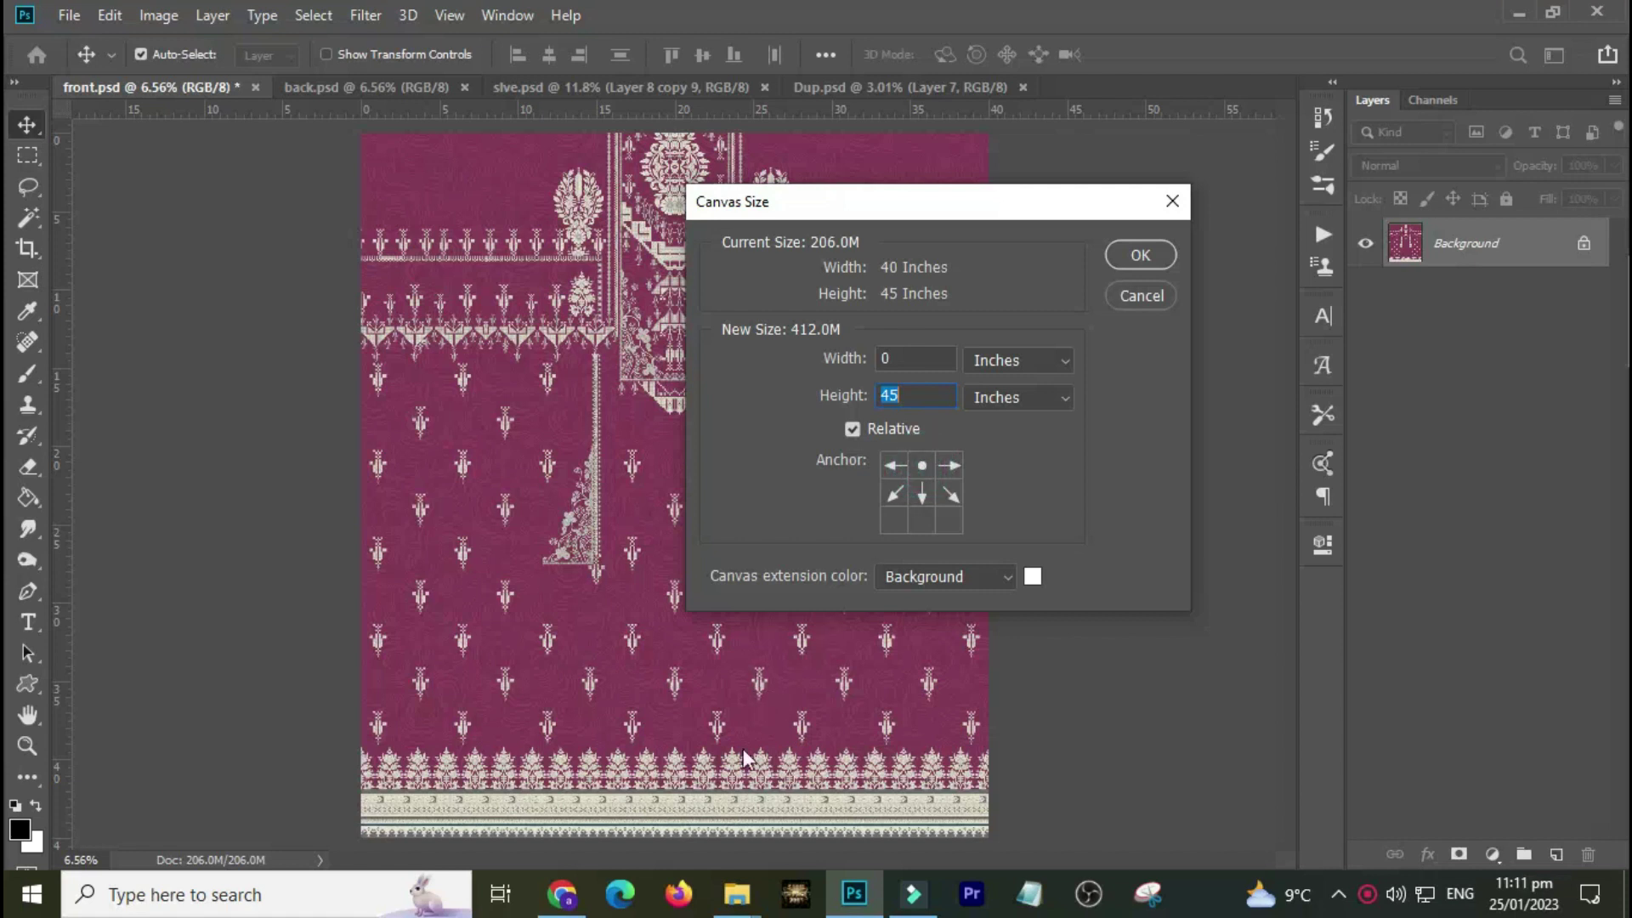
{"action": "left_click", "coordinate": [1139, 269]}
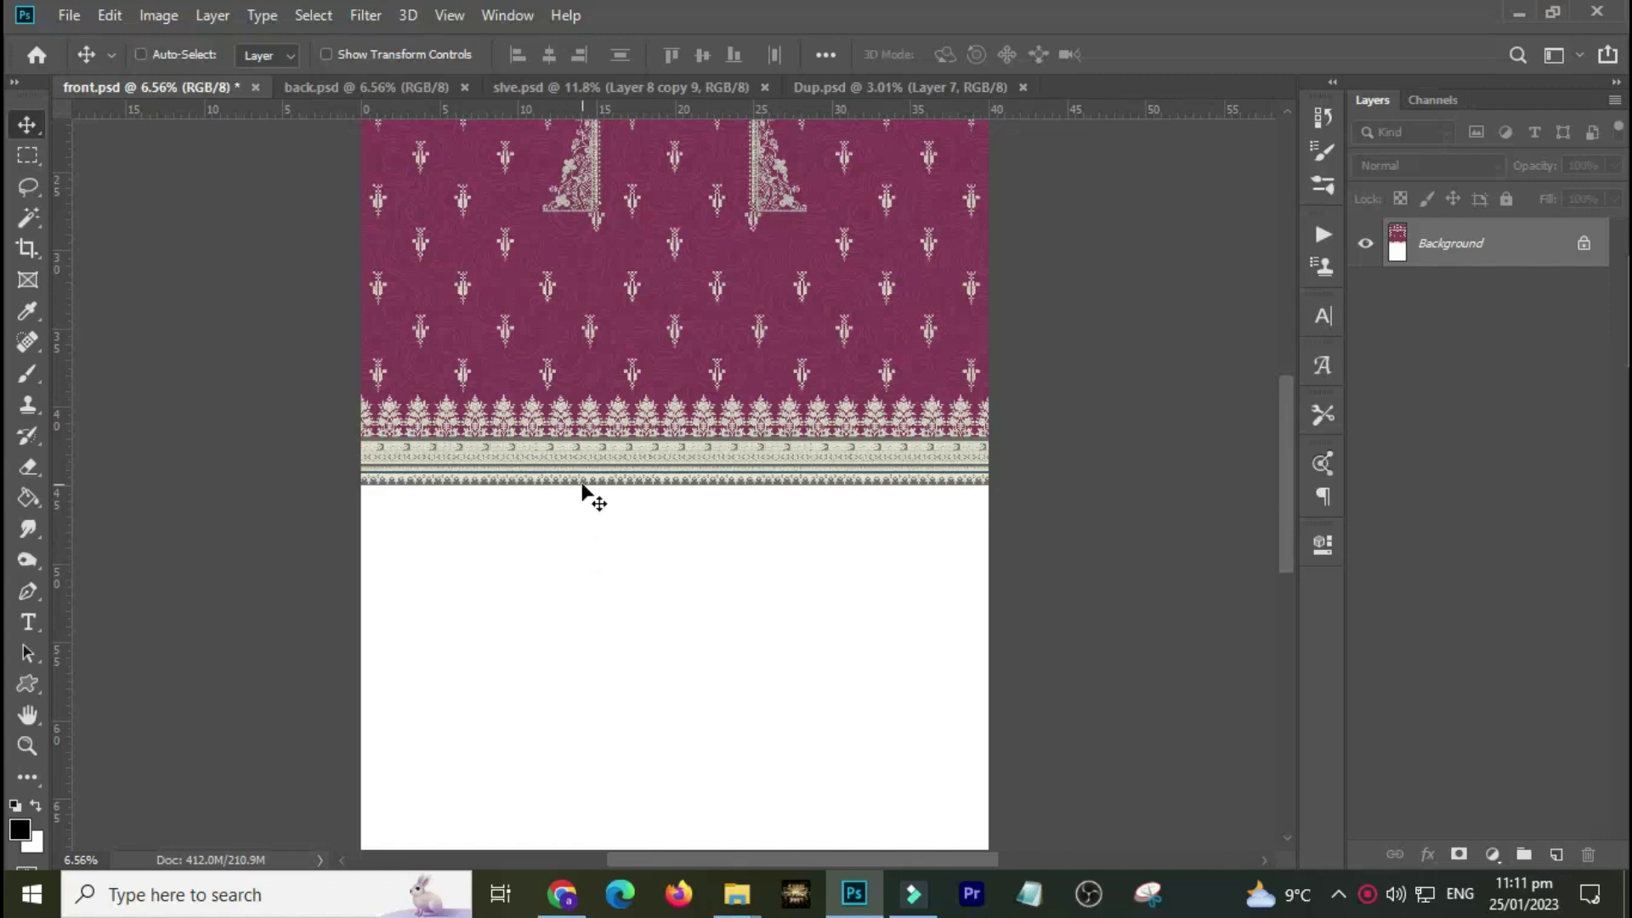
Step: Zoom in on the design's bottom border, restore the Canvas Size history state, and switch to back.psd
{"action": "scroll", "coordinate": [581, 486], "scroll_direction": "down", "scroll_amount": 2}
{"action": "left_click_drag", "start_coordinate": [499, 451], "coordinate": [629, 506]}
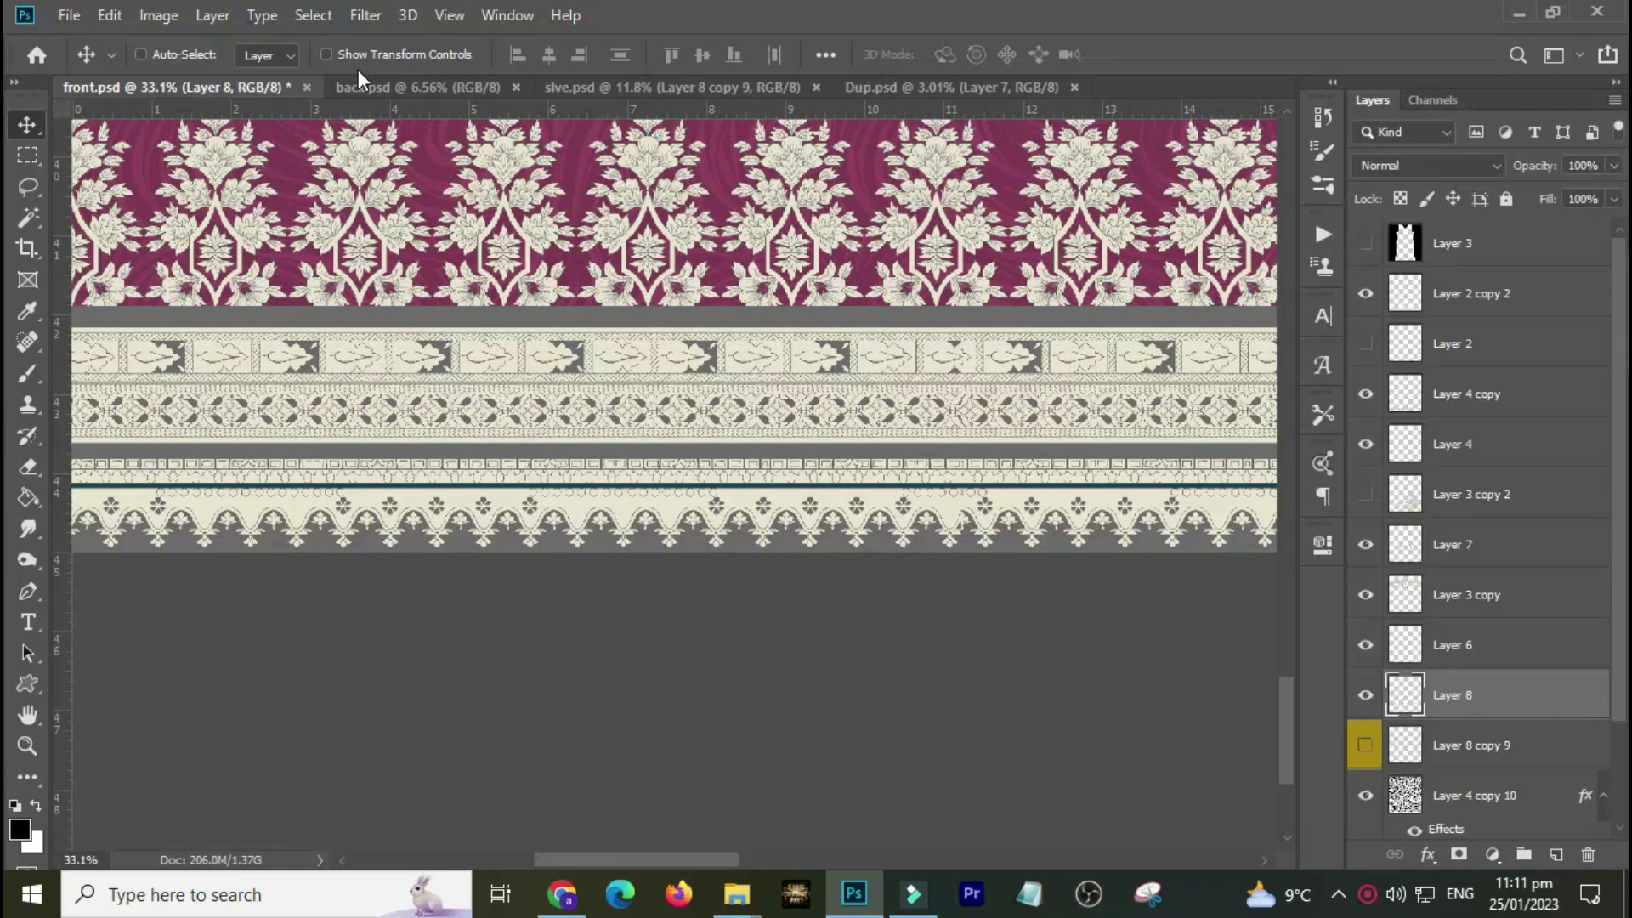
{"action": "left_click", "coordinate": [1323, 116]}
{"action": "left_click", "coordinate": [1130, 237]}
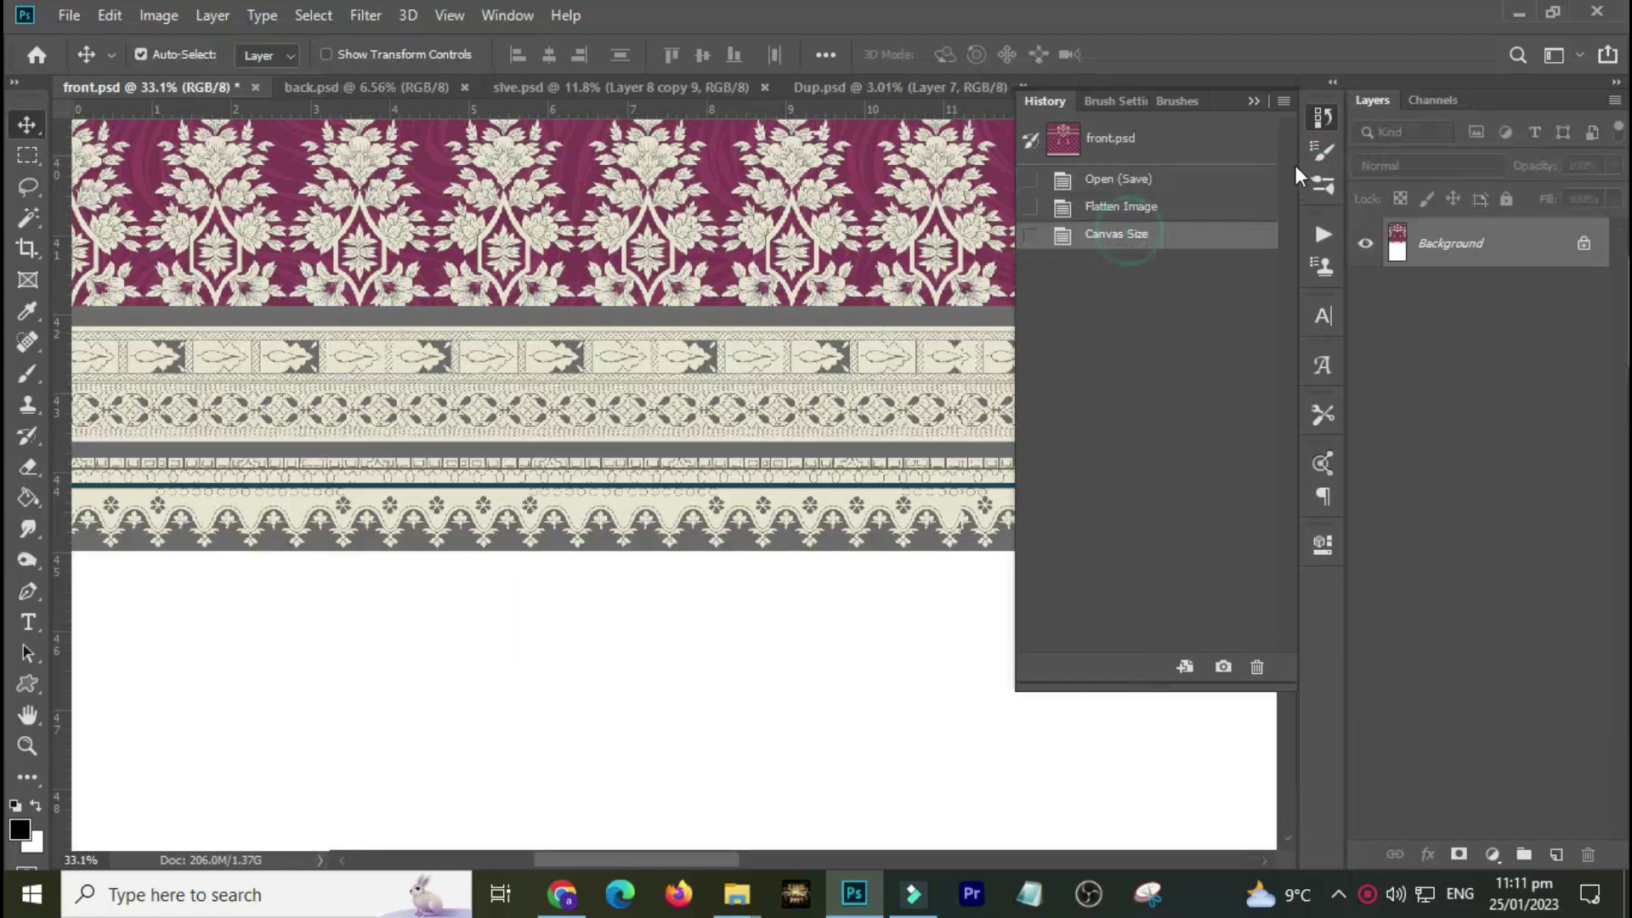
{"action": "left_click", "coordinate": [1324, 116]}
{"action": "left_click", "coordinate": [396, 97]}
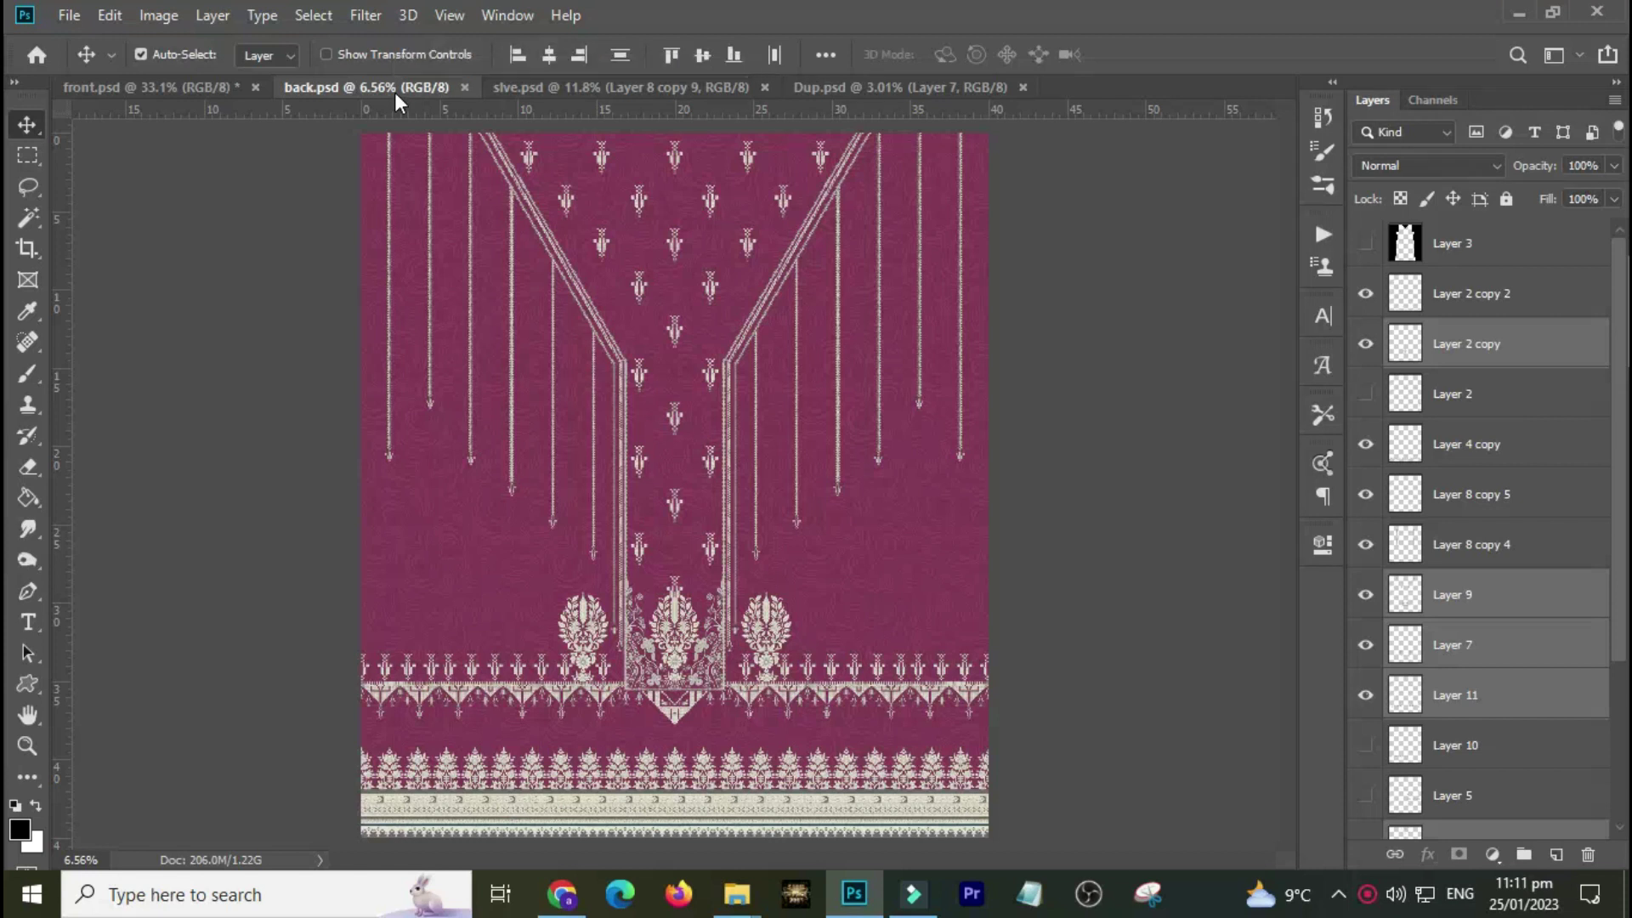
Step: Flatten the back design and drag it into front.psd as a new layer
{"action": "key", "text": "alt+l"}
{"action": "key", "text": "f"}
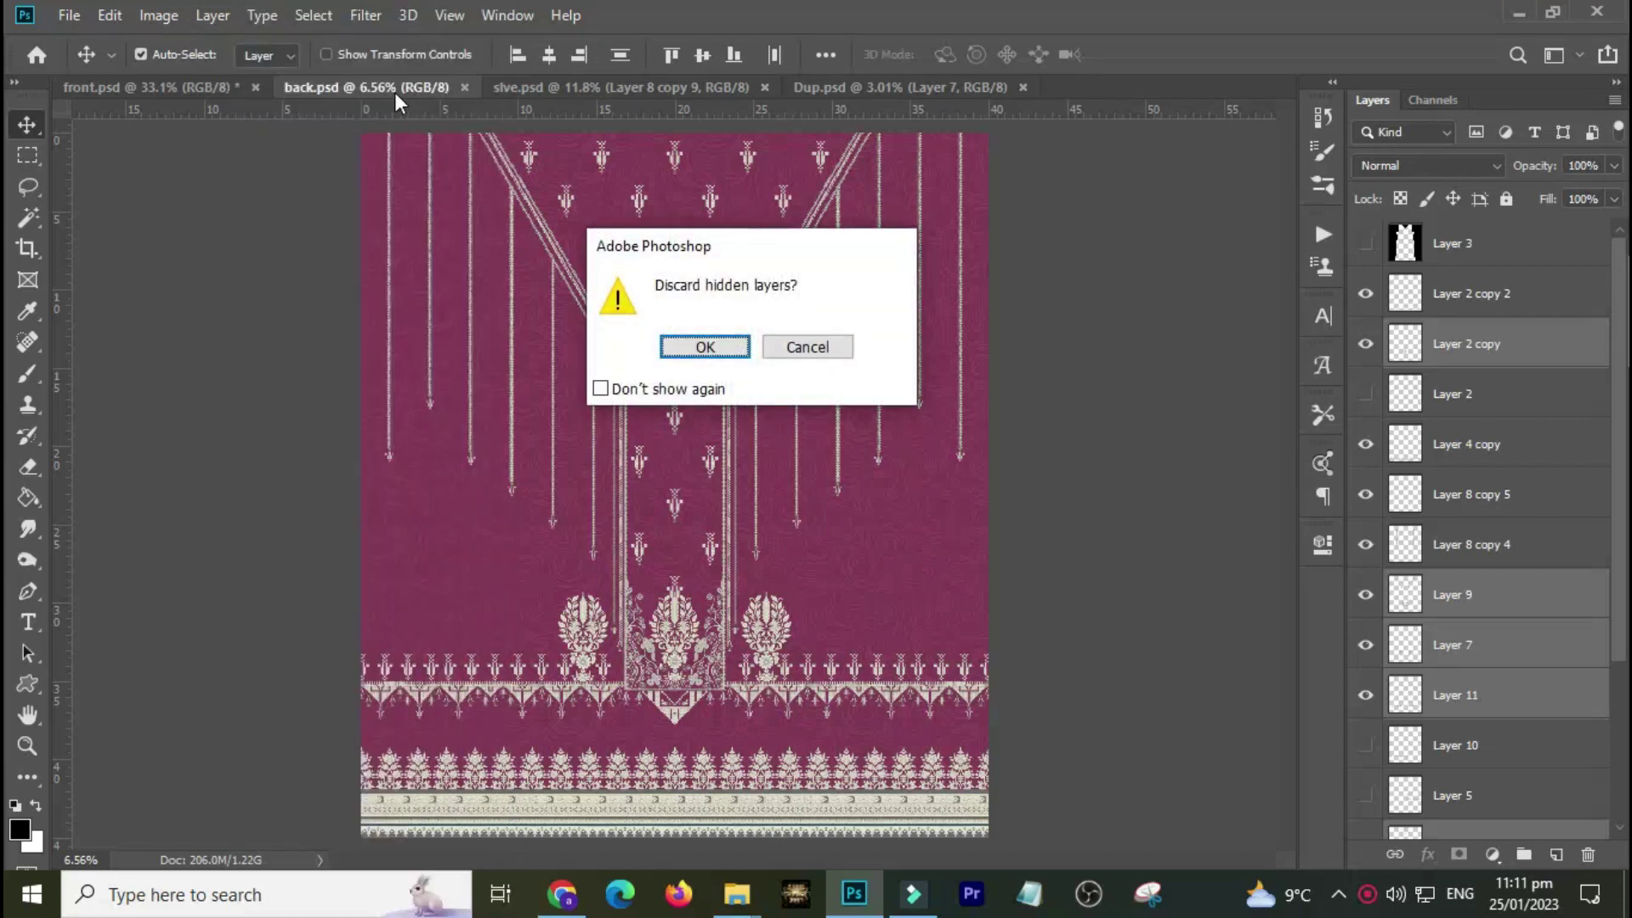
{"action": "key", "text": "Return"}
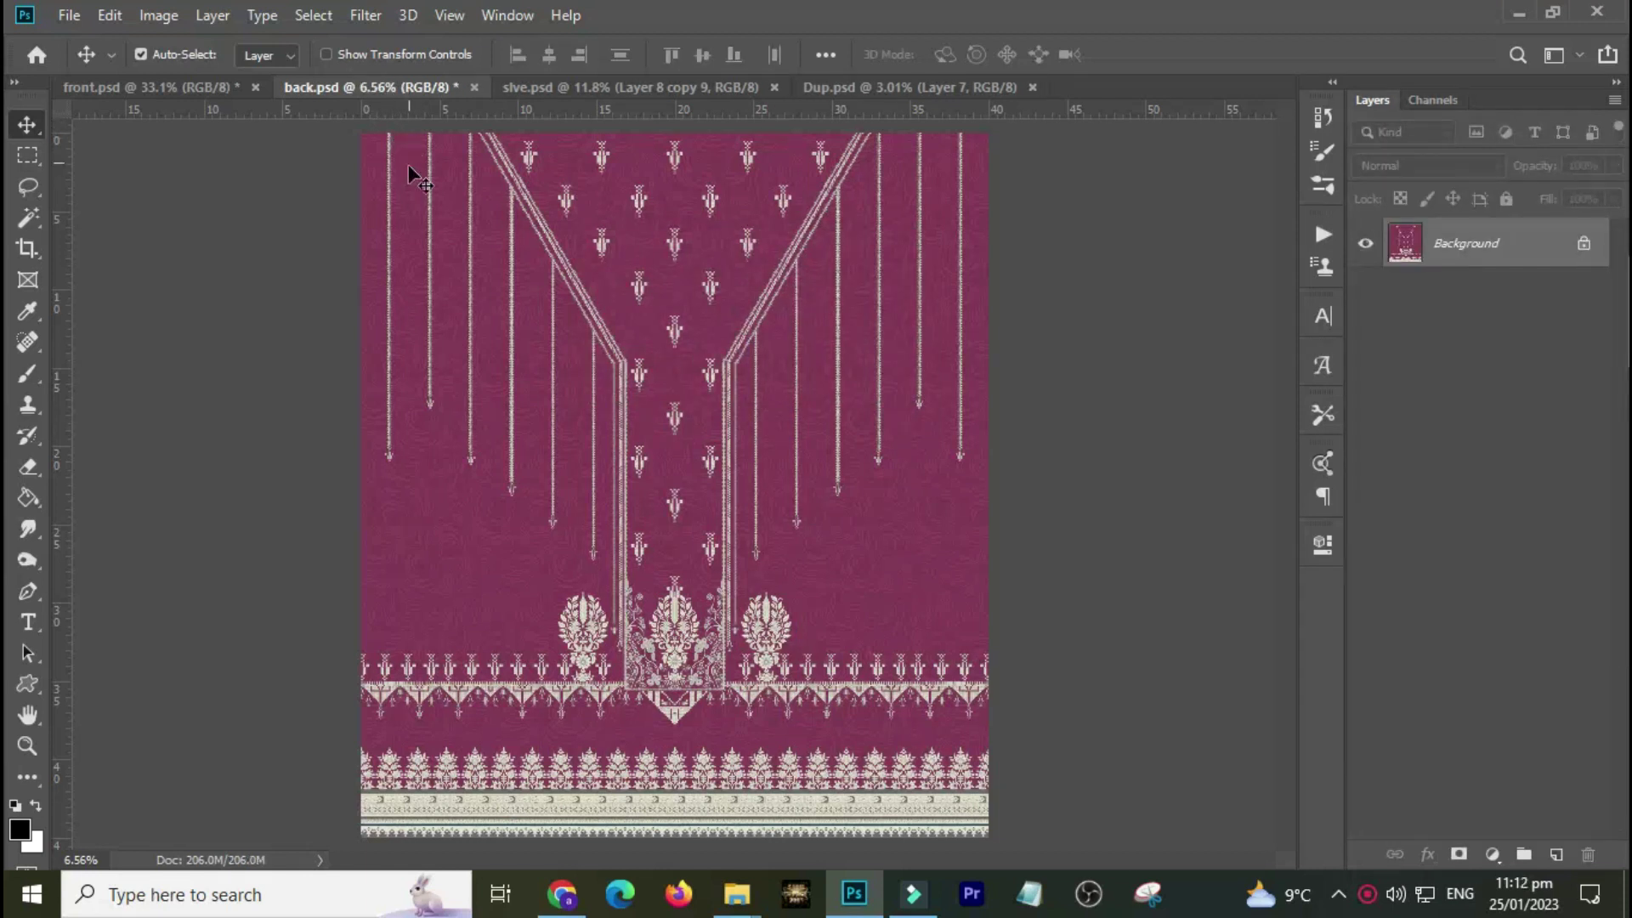
{"action": "mouse_move", "coordinate": [423, 150]}
{"action": "left_mouse_down"}
{"action": "mouse_move", "coordinate": [227, 95]}
{"action": "mouse_move", "coordinate": [229, 396]}
{"action": "left_mouse_up"}
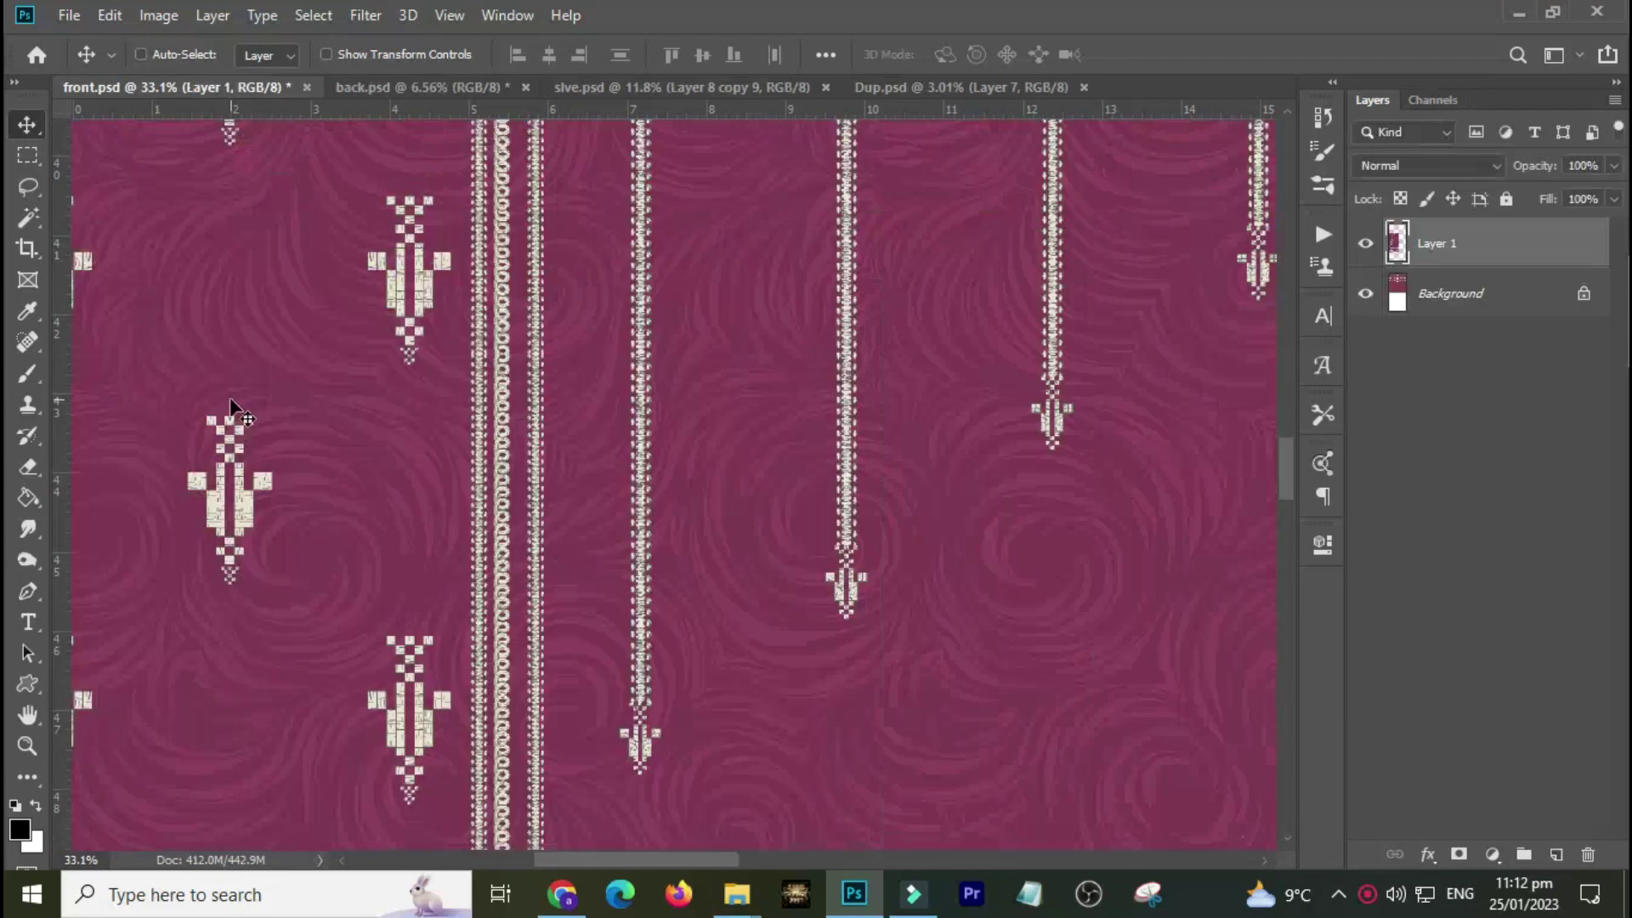
Step: Align the back panel to the canvas bottom and centre it horizontally
{"action": "key", "text": "ctrl+0"}
{"action": "key", "text": "ctrl+a"}
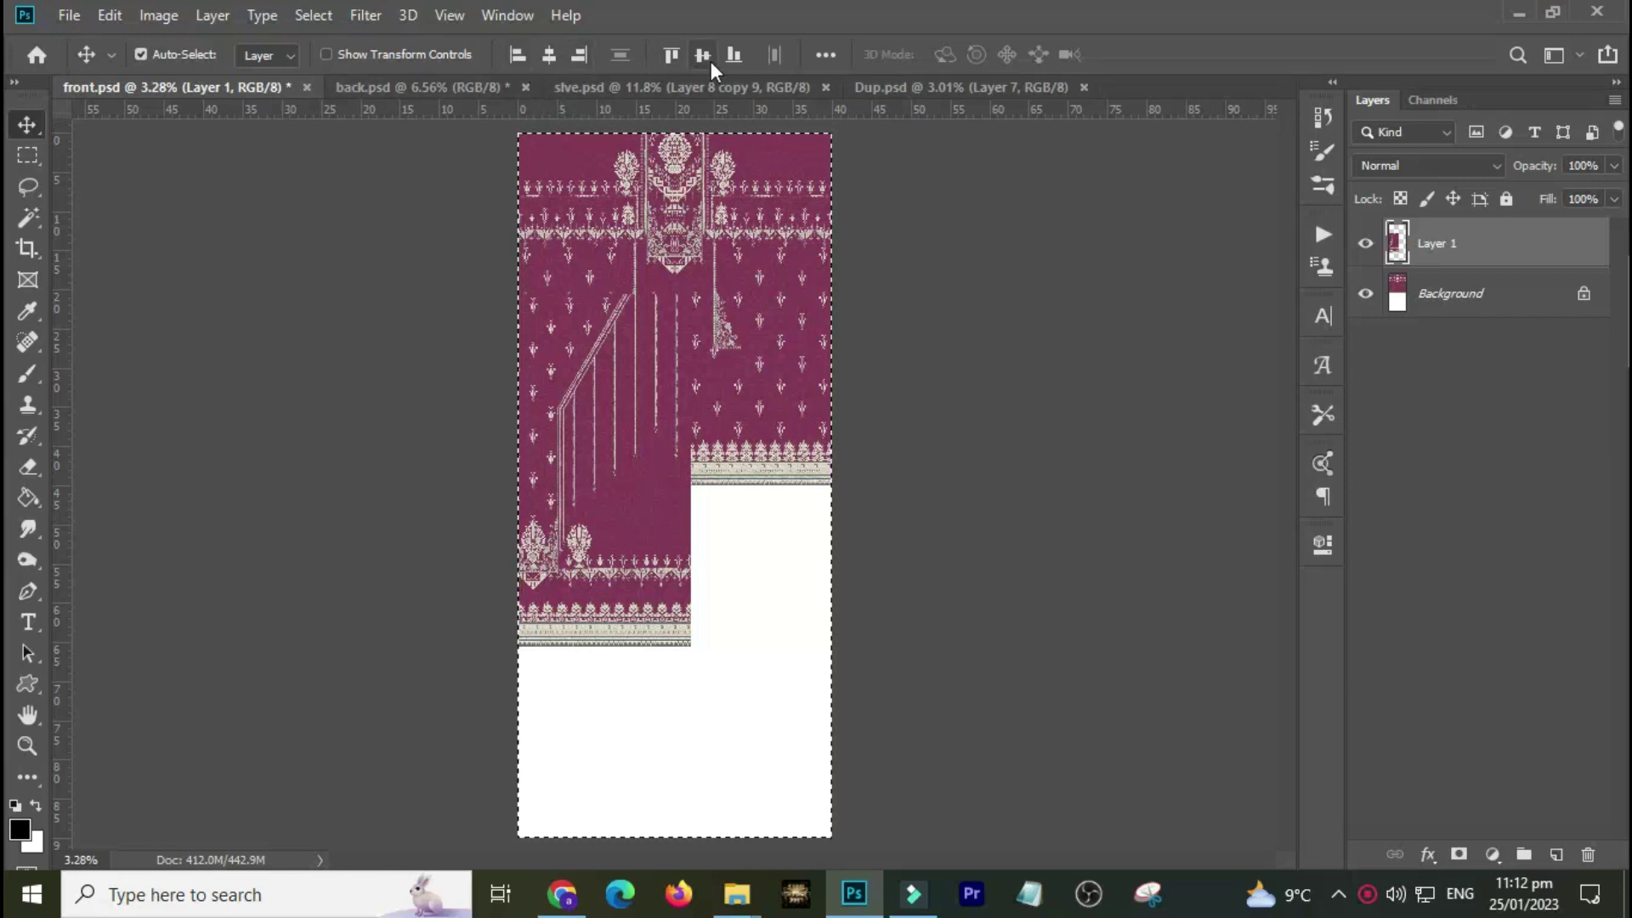
{"action": "left_click", "coordinate": [733, 58]}
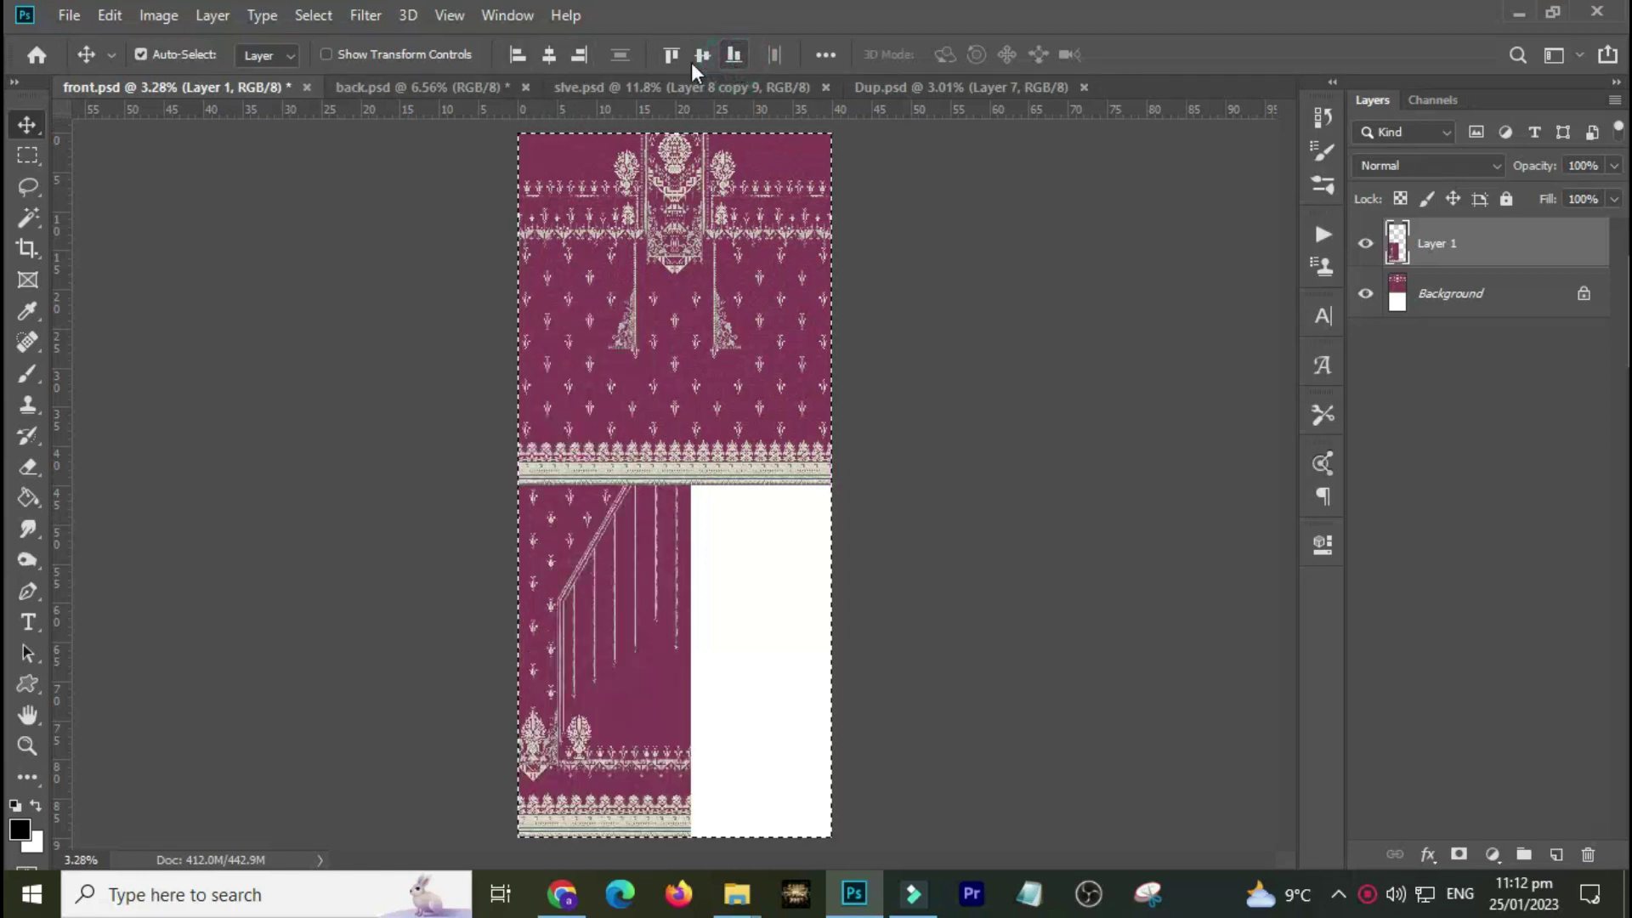
{"action": "left_click", "coordinate": [547, 54]}
{"action": "key", "text": "ctrl+d"}
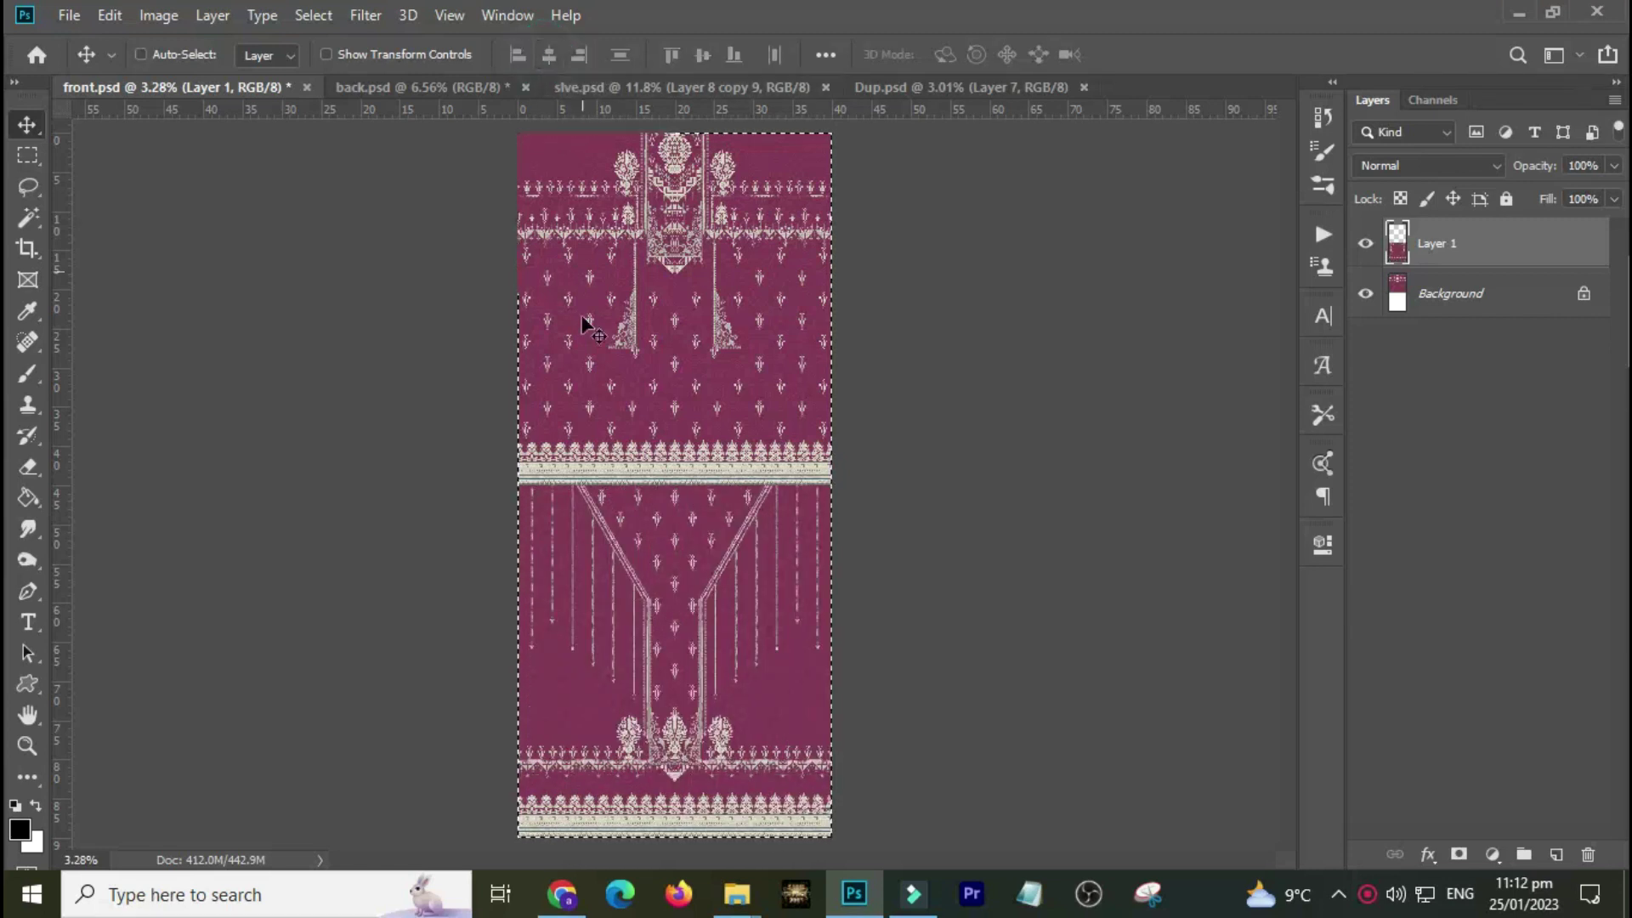
Step: Inspect the seam between the front and back panels, then select the whole canvas
{"action": "left_click_drag", "start_coordinate": [502, 478], "coordinate": [587, 472]}
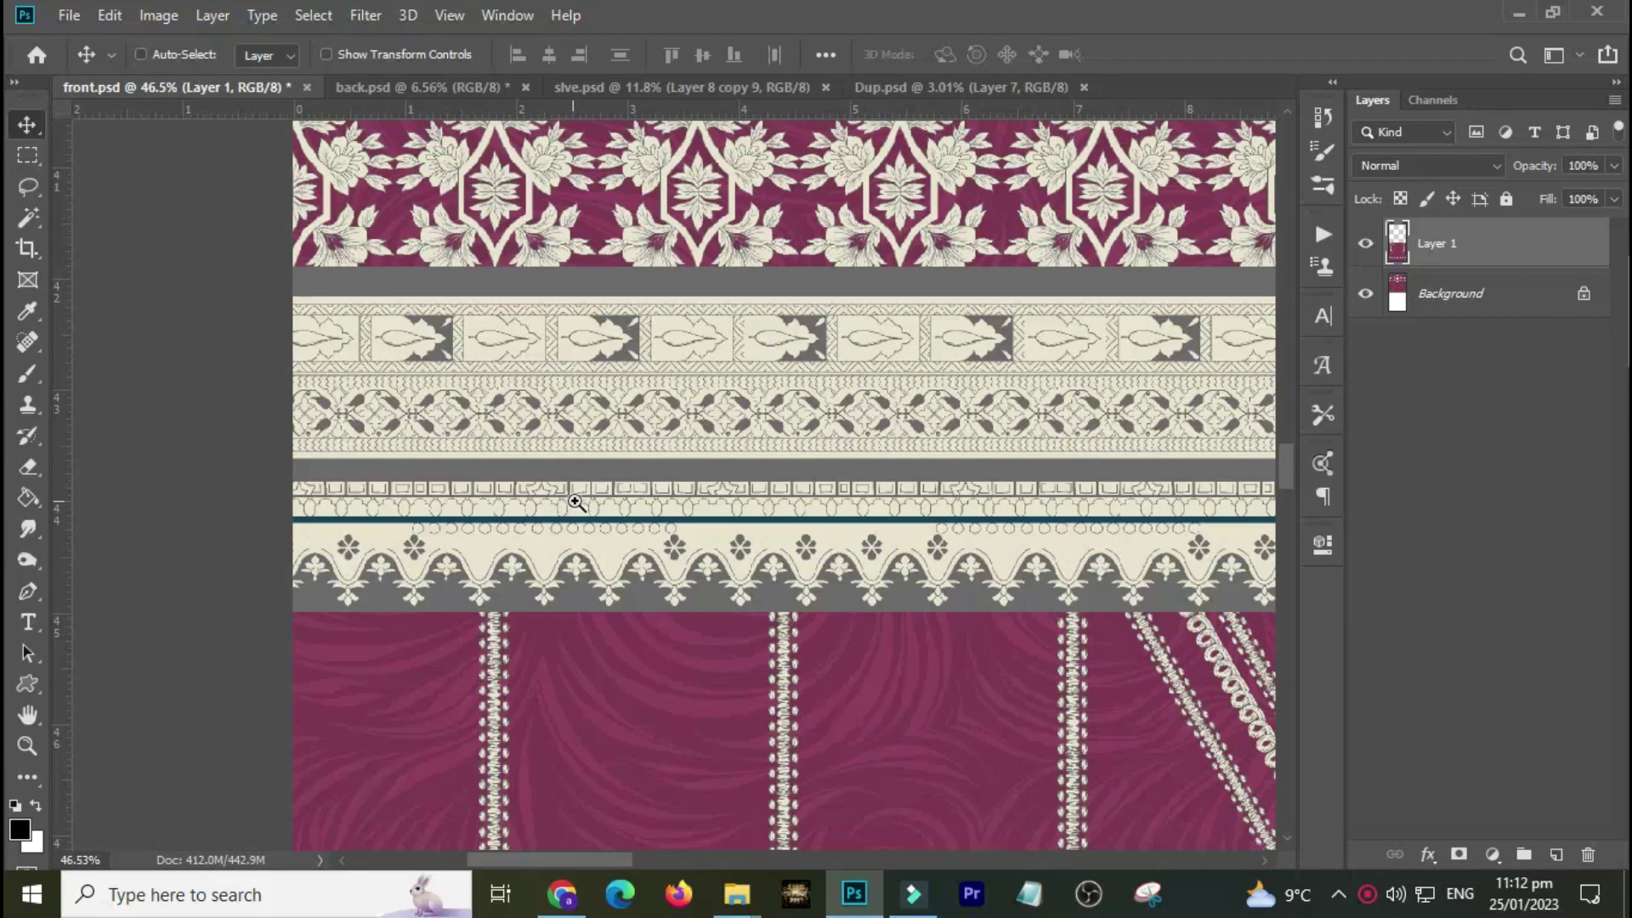
{"action": "left_click_drag", "start_coordinate": [588, 634], "coordinate": [581, 643]}
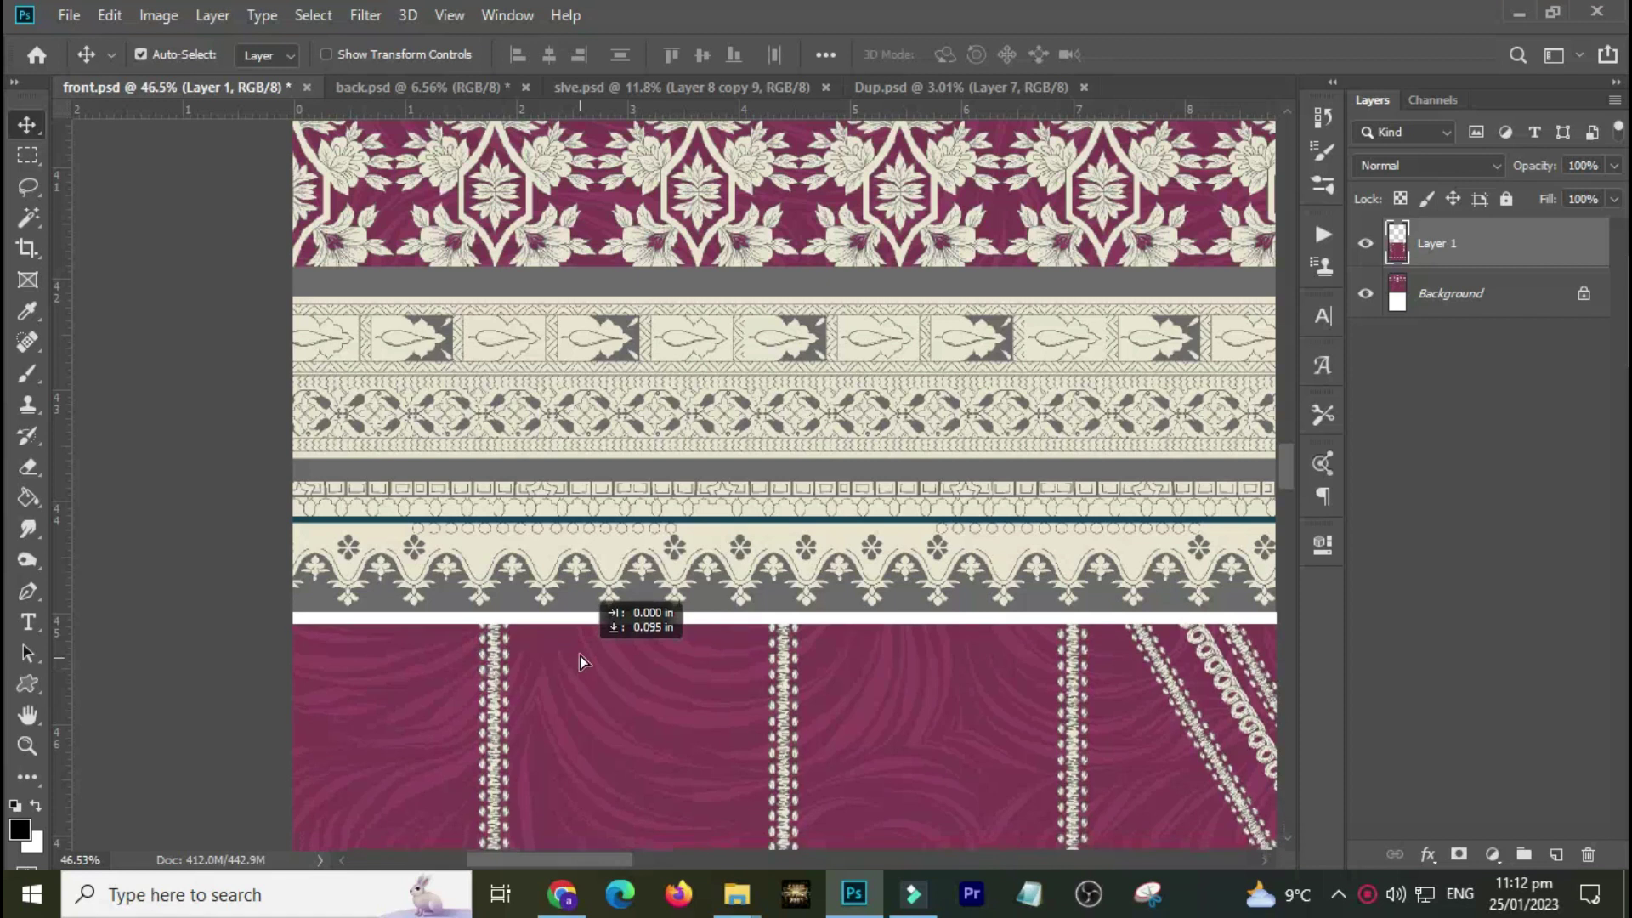
{"action": "key", "text": "ctrl+a"}
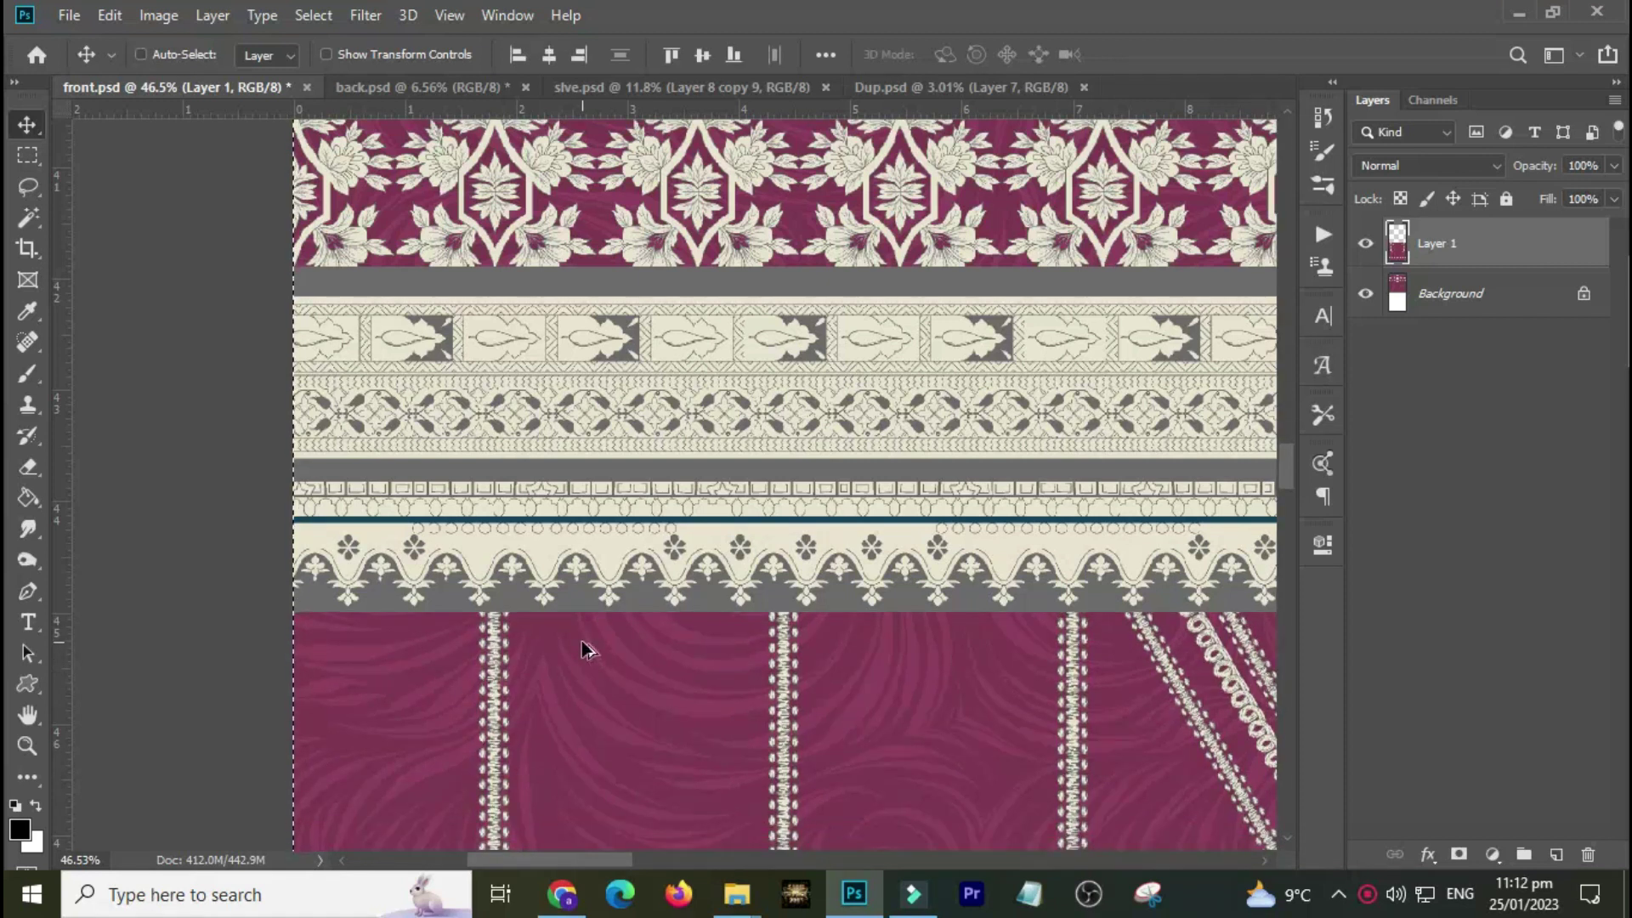
{"action": "key", "text": "ctrl+alt+c"}
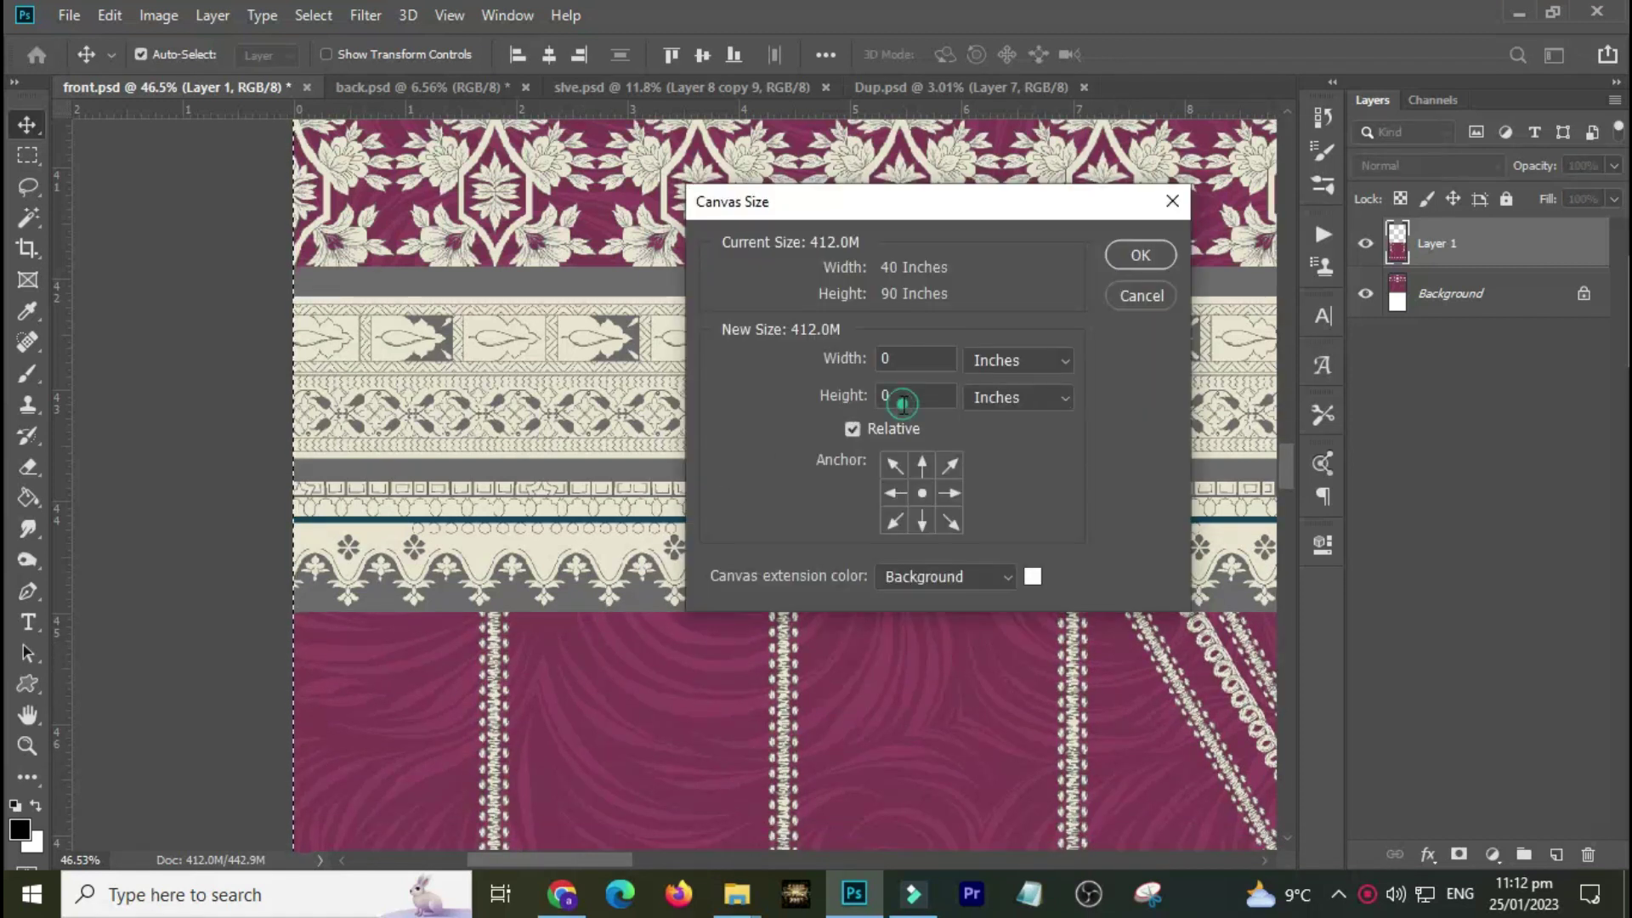
Step: Increase the canvas height by 0.5 inch, from 90 to 90.5 inches, and fit it on screen
{"action": "left_click", "coordinate": [903, 395]}
{"action": "type", "text": ".5"}
{"action": "key", "text": "Return"}
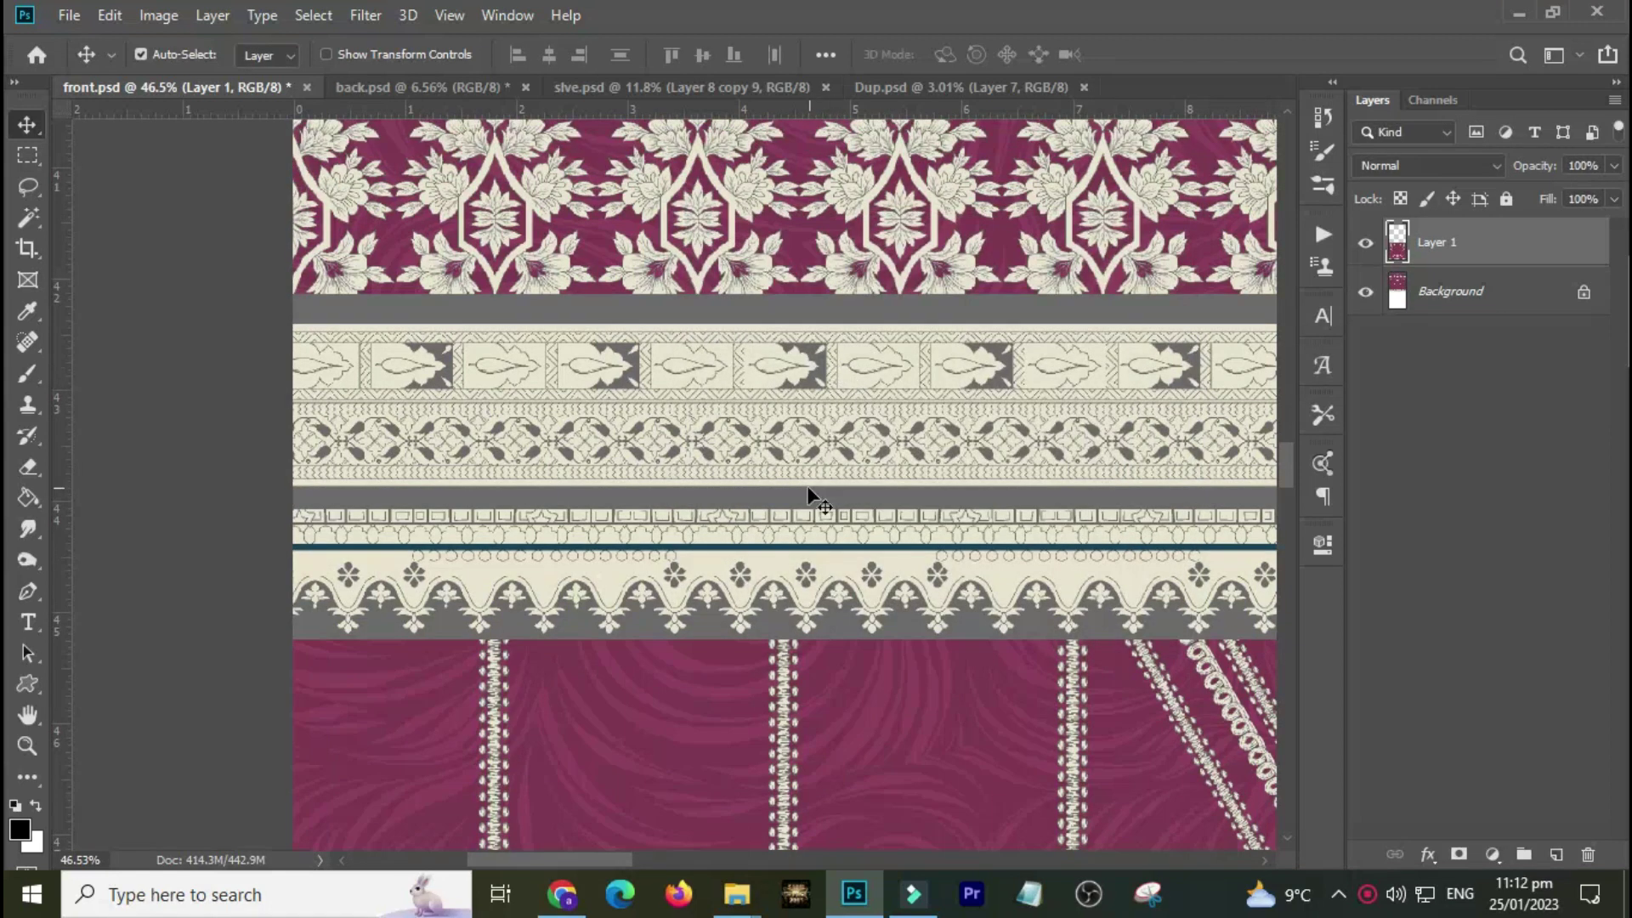
{"action": "key", "text": "ctrl+z"}
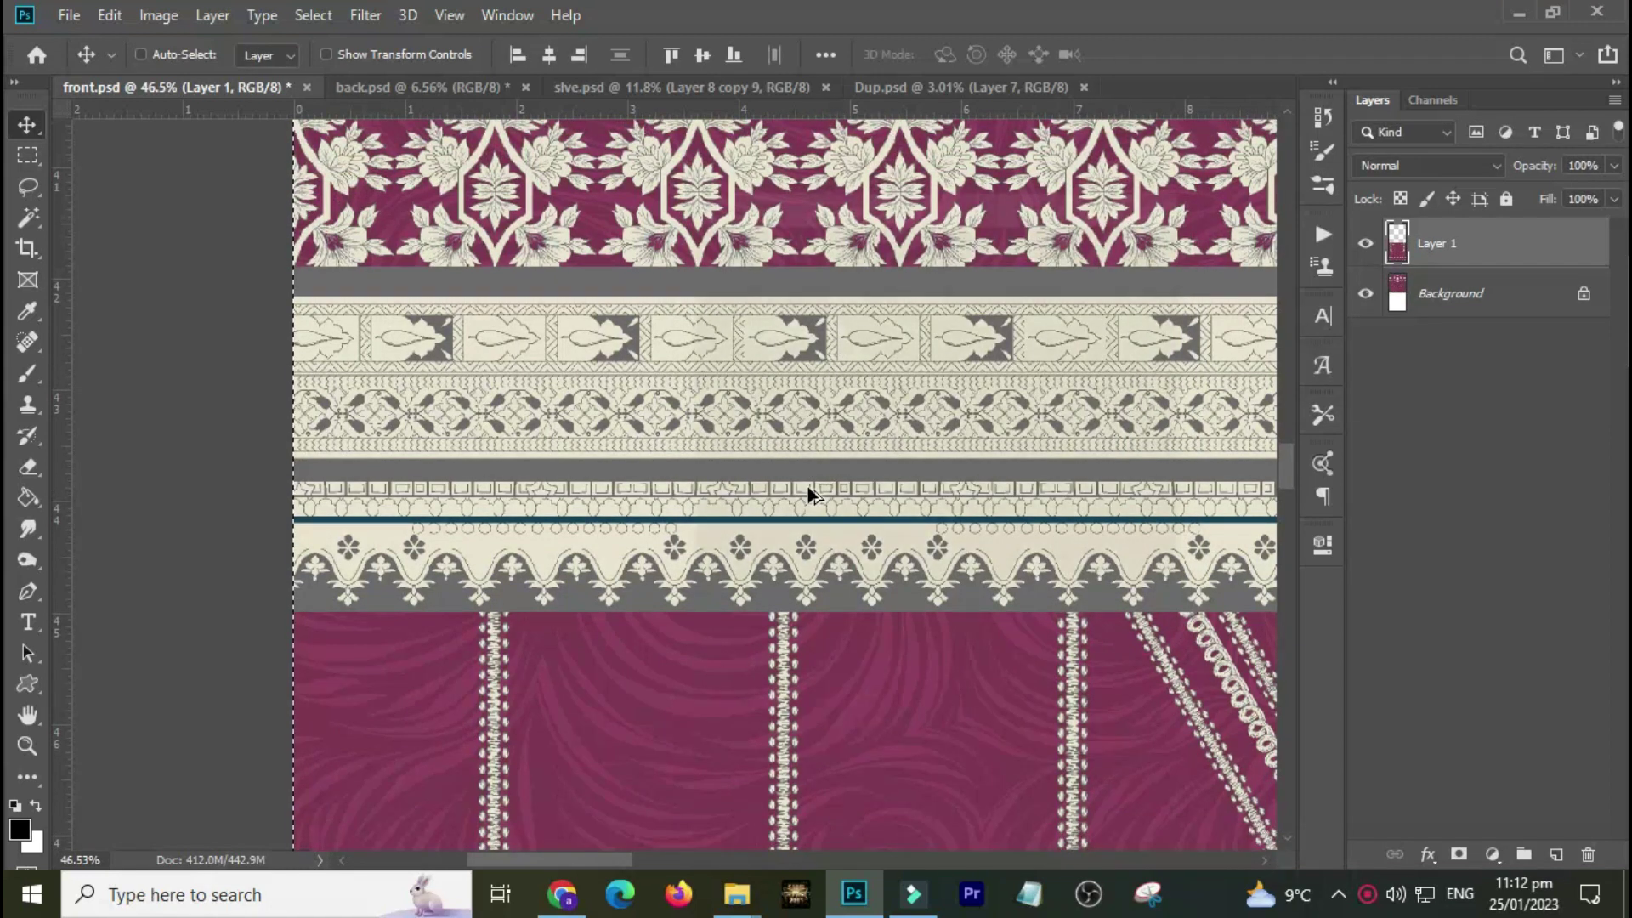
{"action": "key", "text": "ctrl+alt+c"}
{"action": "double_click", "coordinate": [907, 396]}
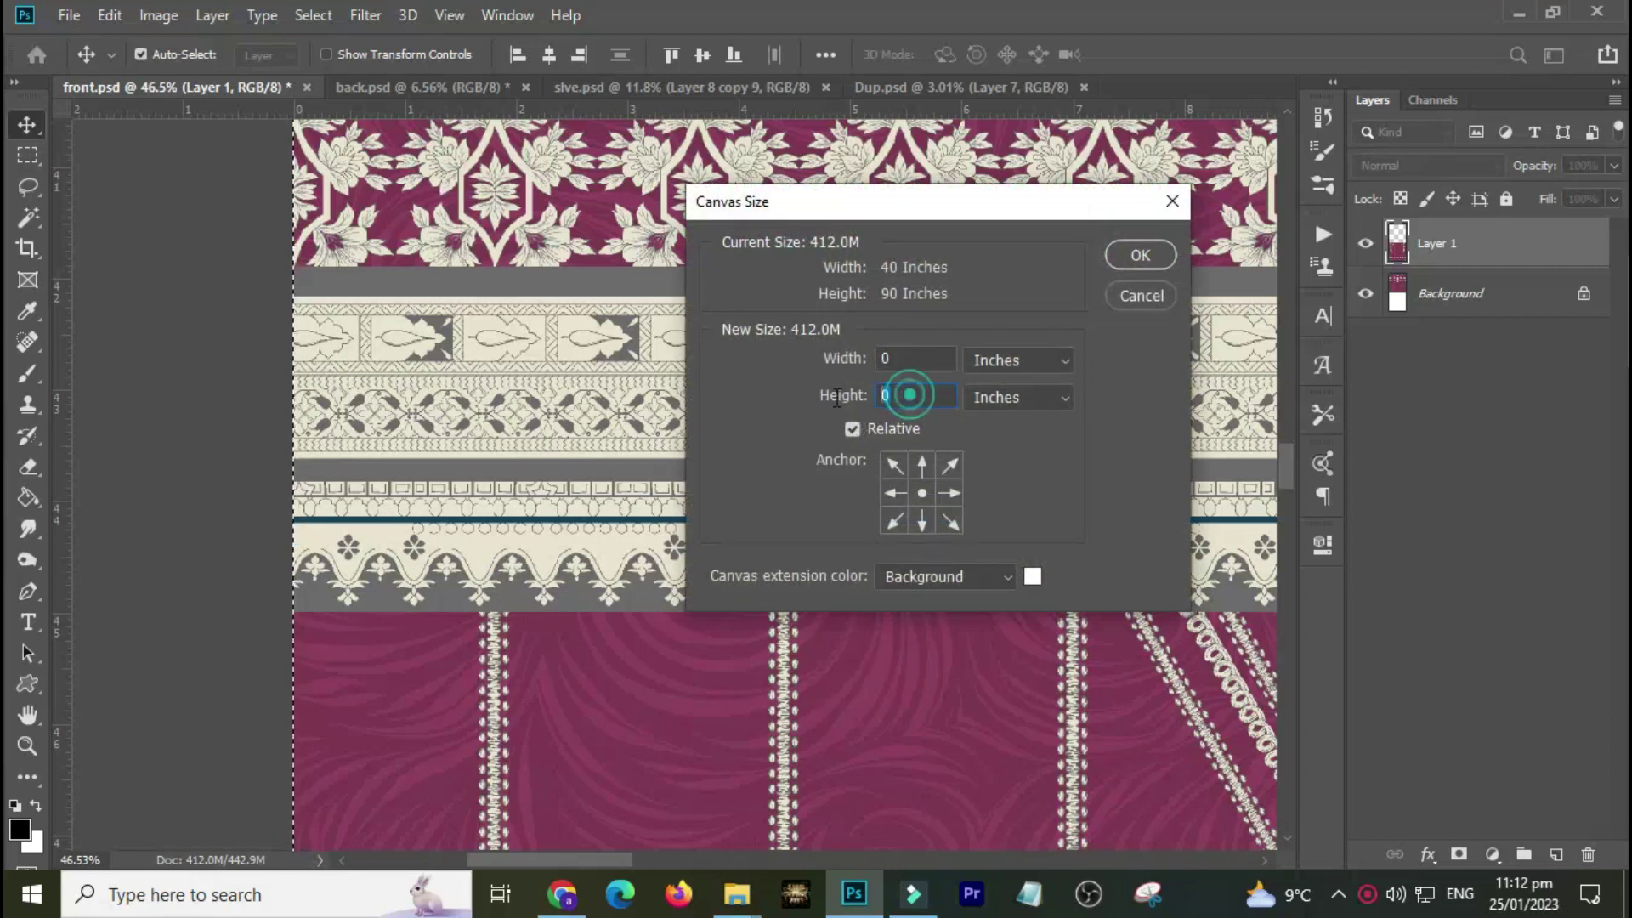
{"action": "type", "text": "0.5"}
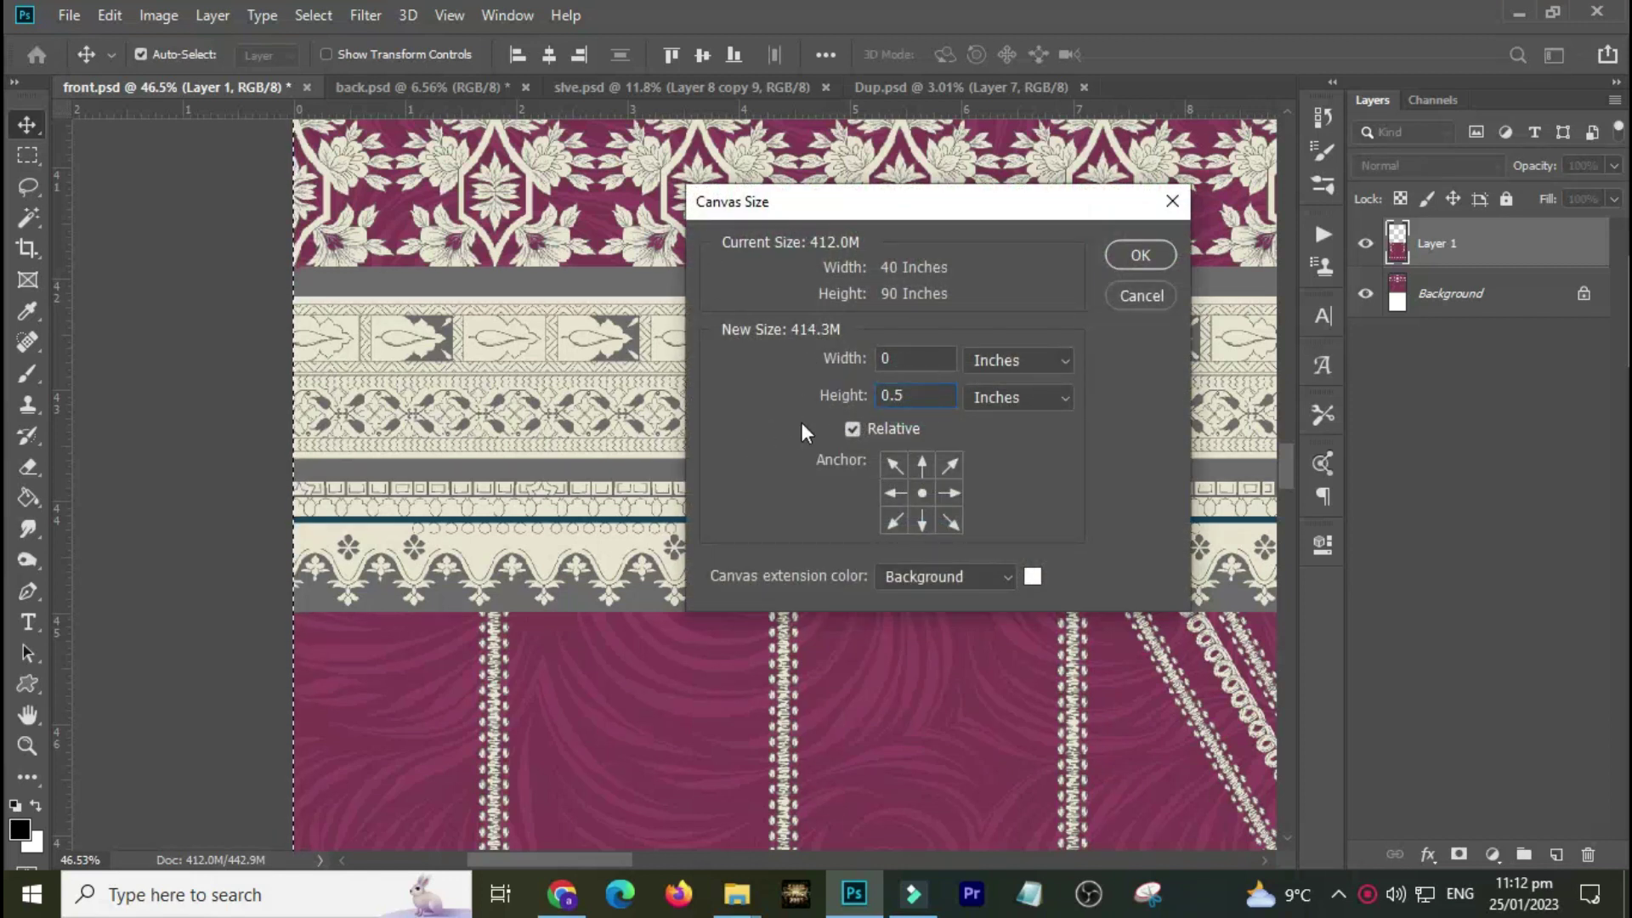
{"action": "left_click", "coordinate": [1136, 256]}
{"action": "key", "text": "ctrl"}
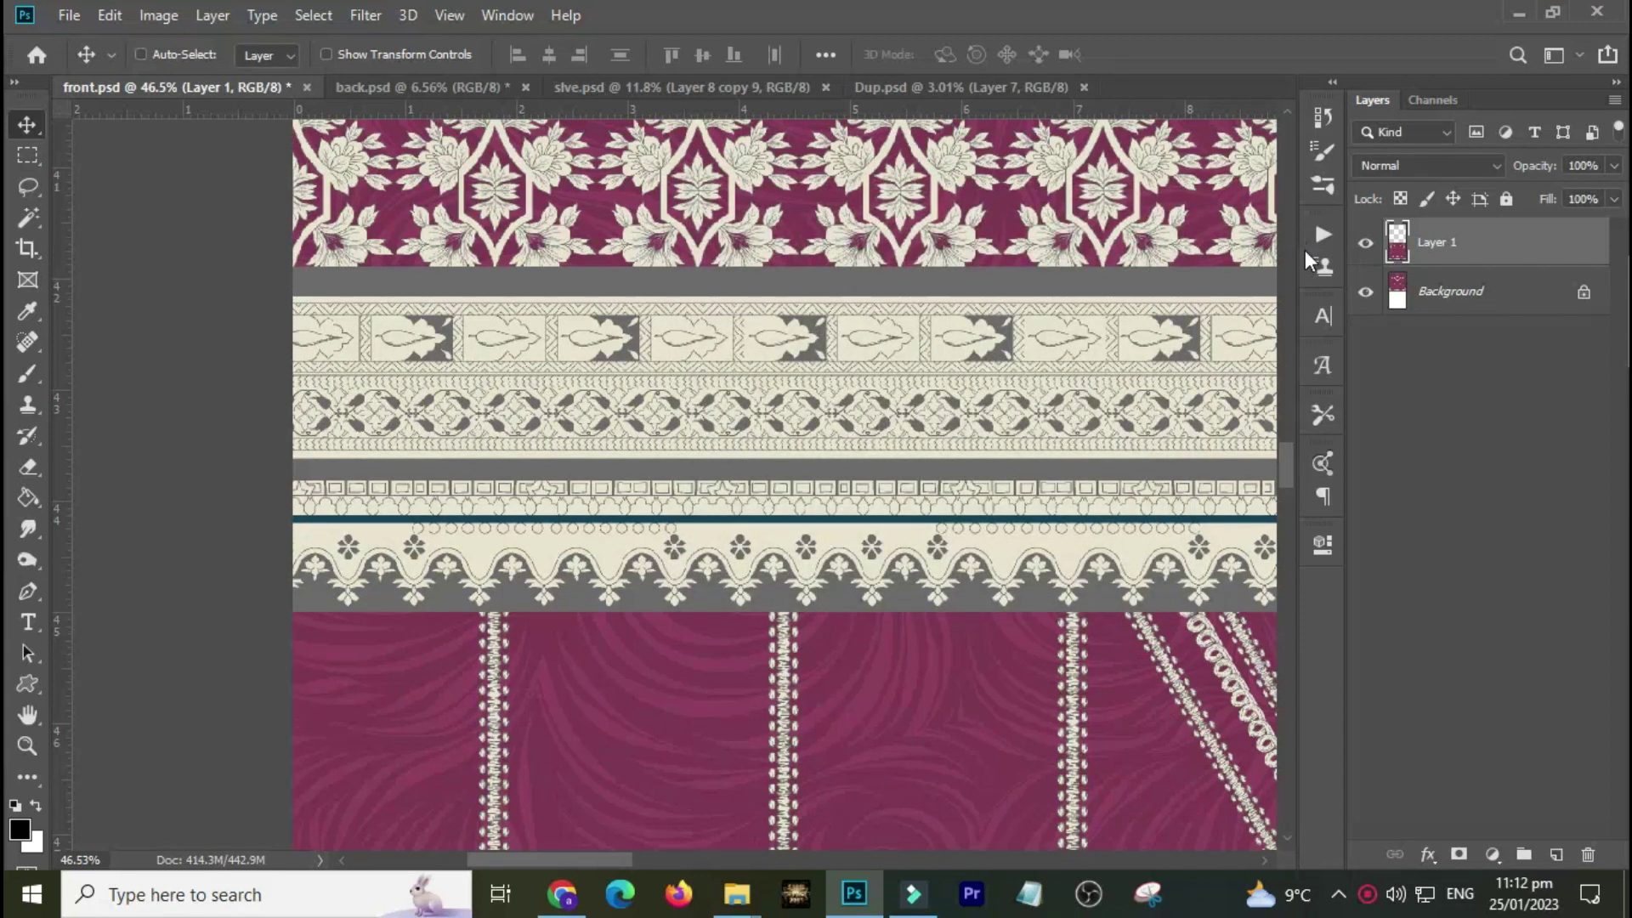
{"action": "key", "text": "ctrl+0"}
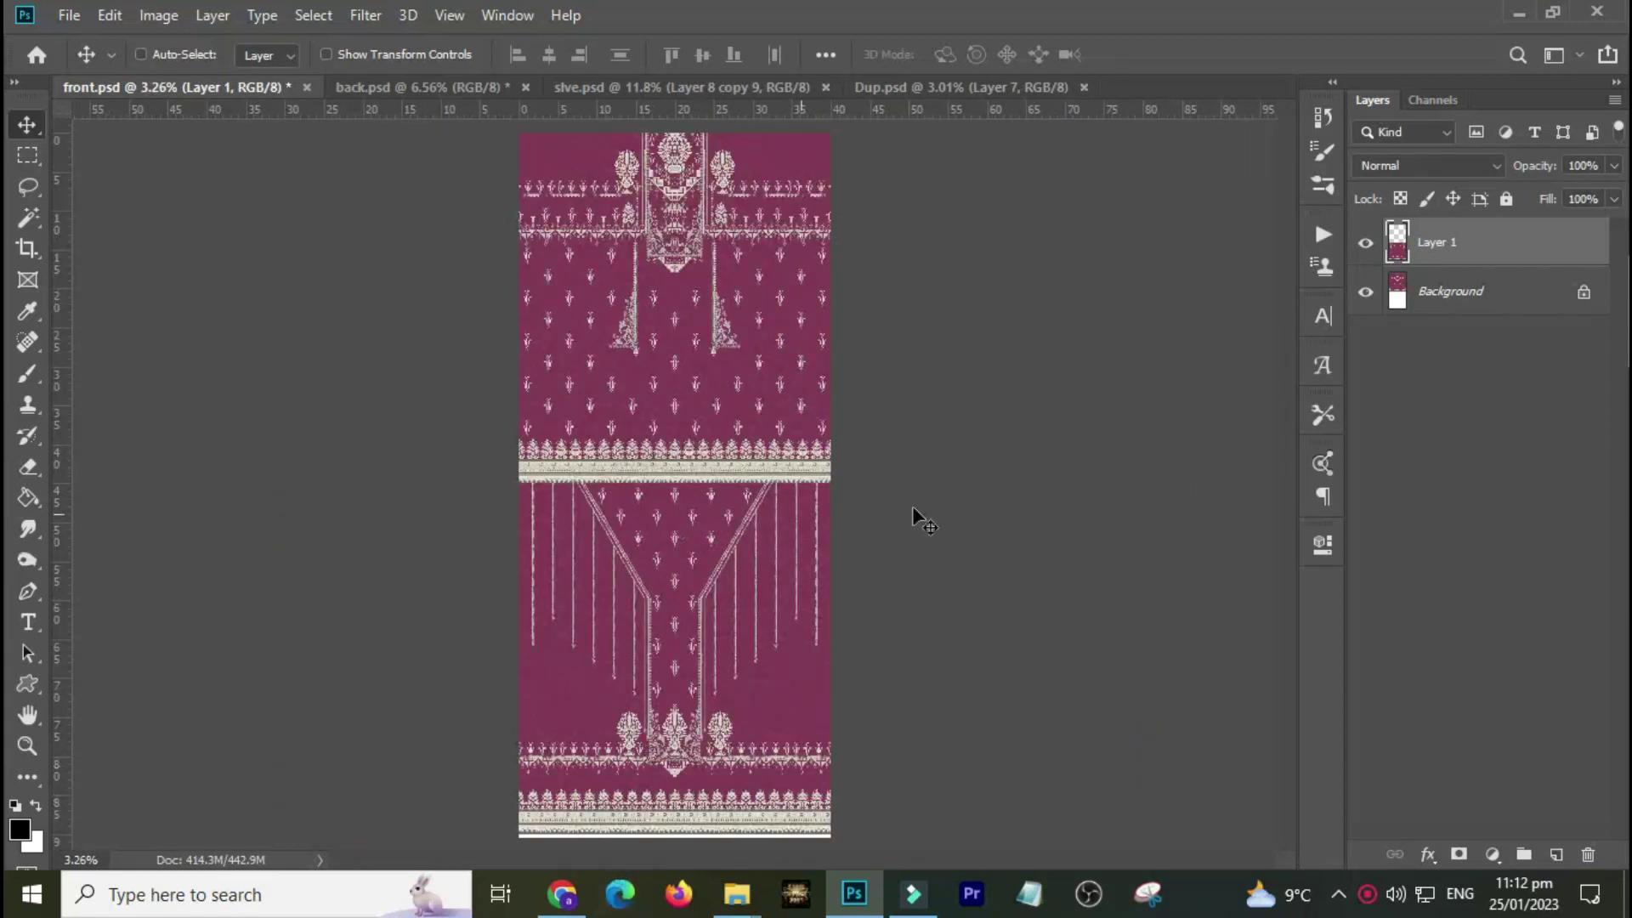
Step: Select Layer 1's artwork, align it to the bottom edge, and check the white strip between panels
{"action": "left_click", "coordinate": [1488, 243], "text": "ctrl"}
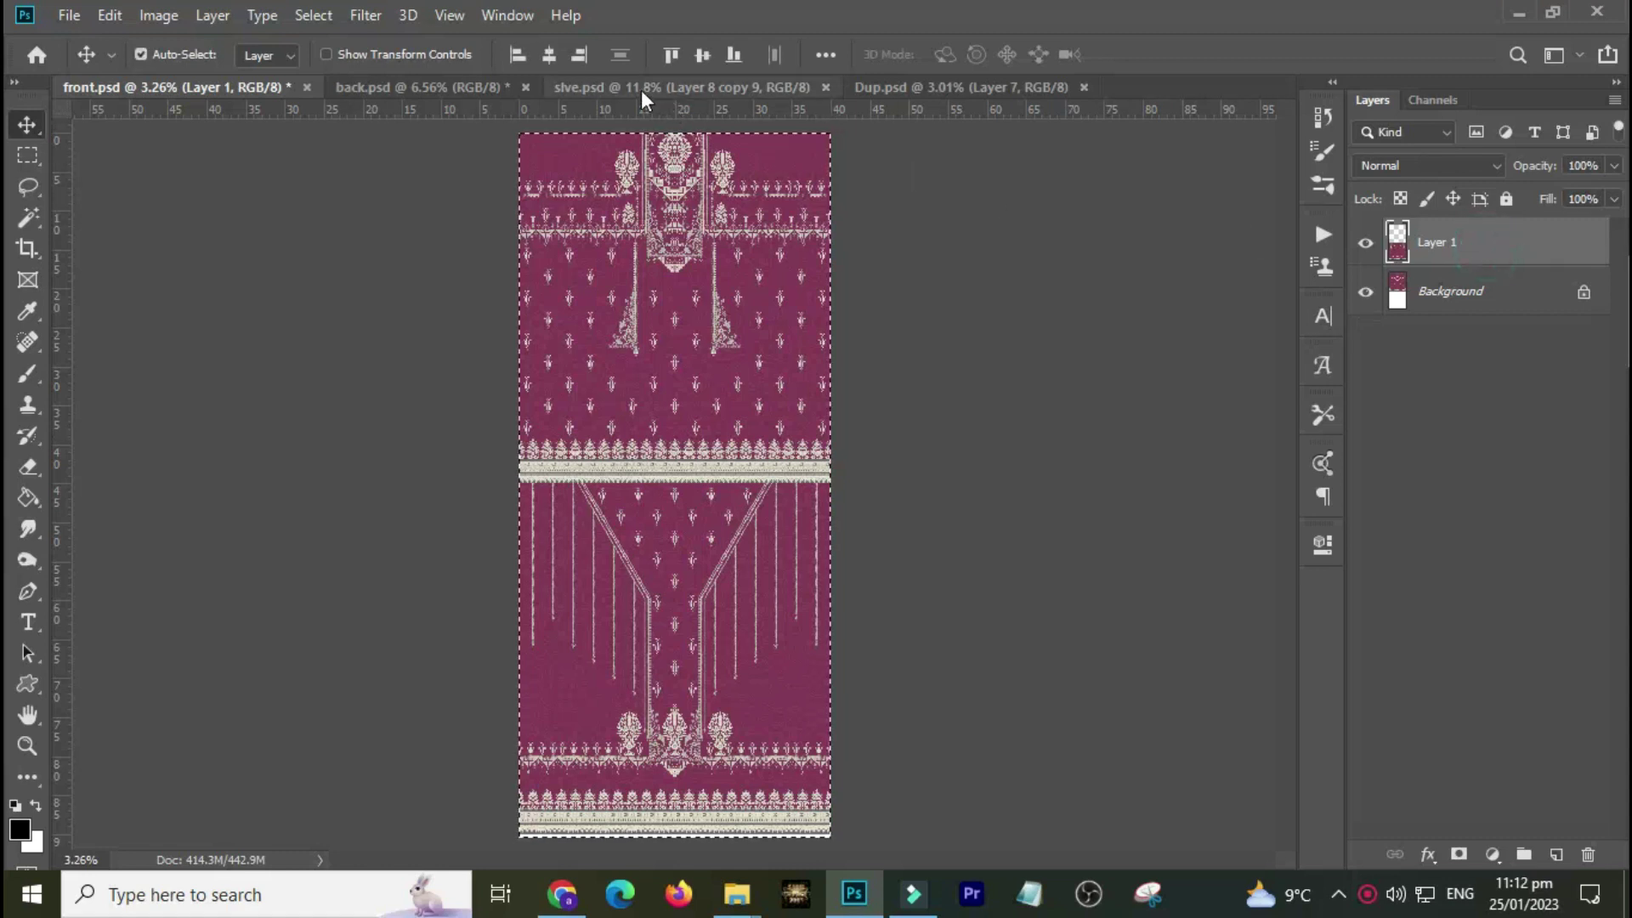
{"action": "left_click", "coordinate": [741, 61]}
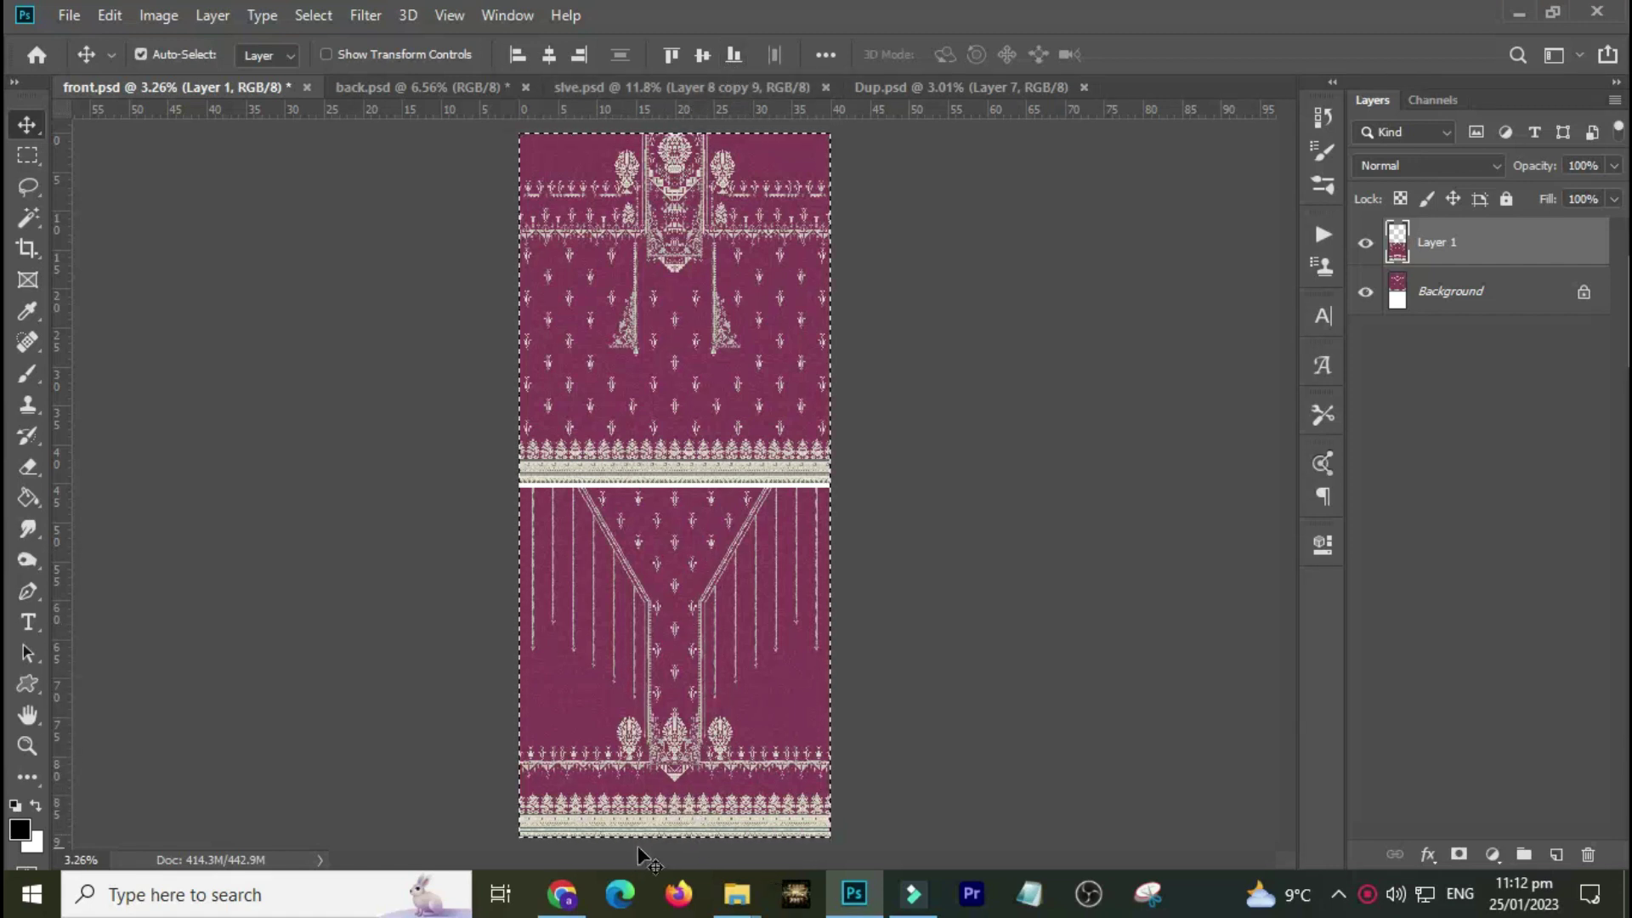
{"action": "key", "text": "ctrl"}
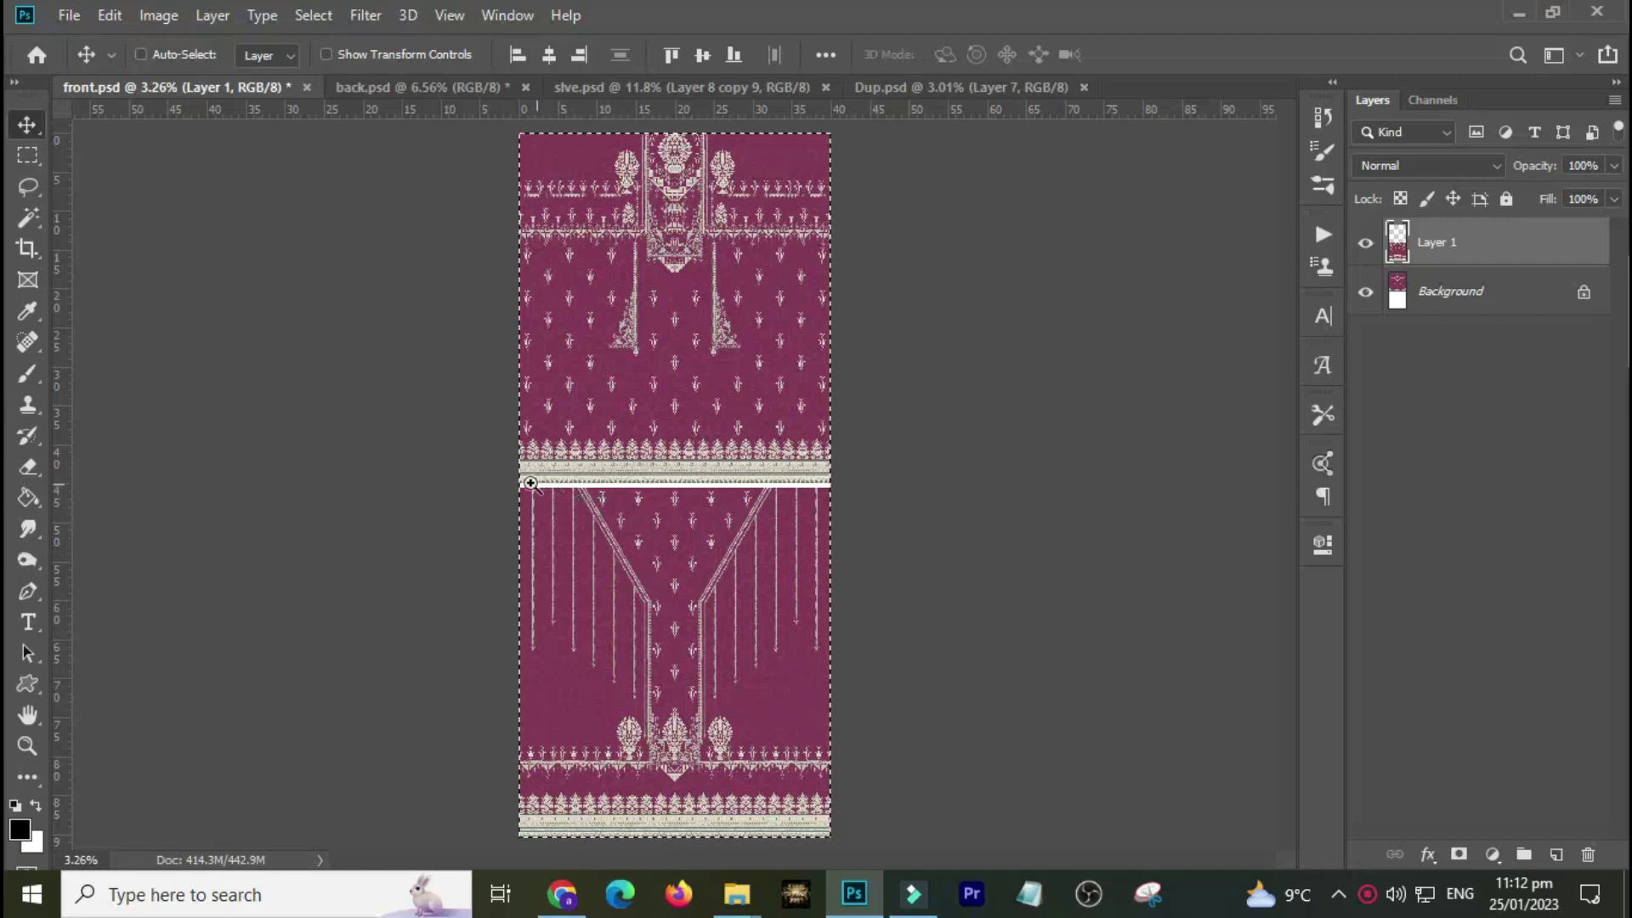
{"action": "left_click_drag", "start_coordinate": [531, 483], "coordinate": [595, 483]}
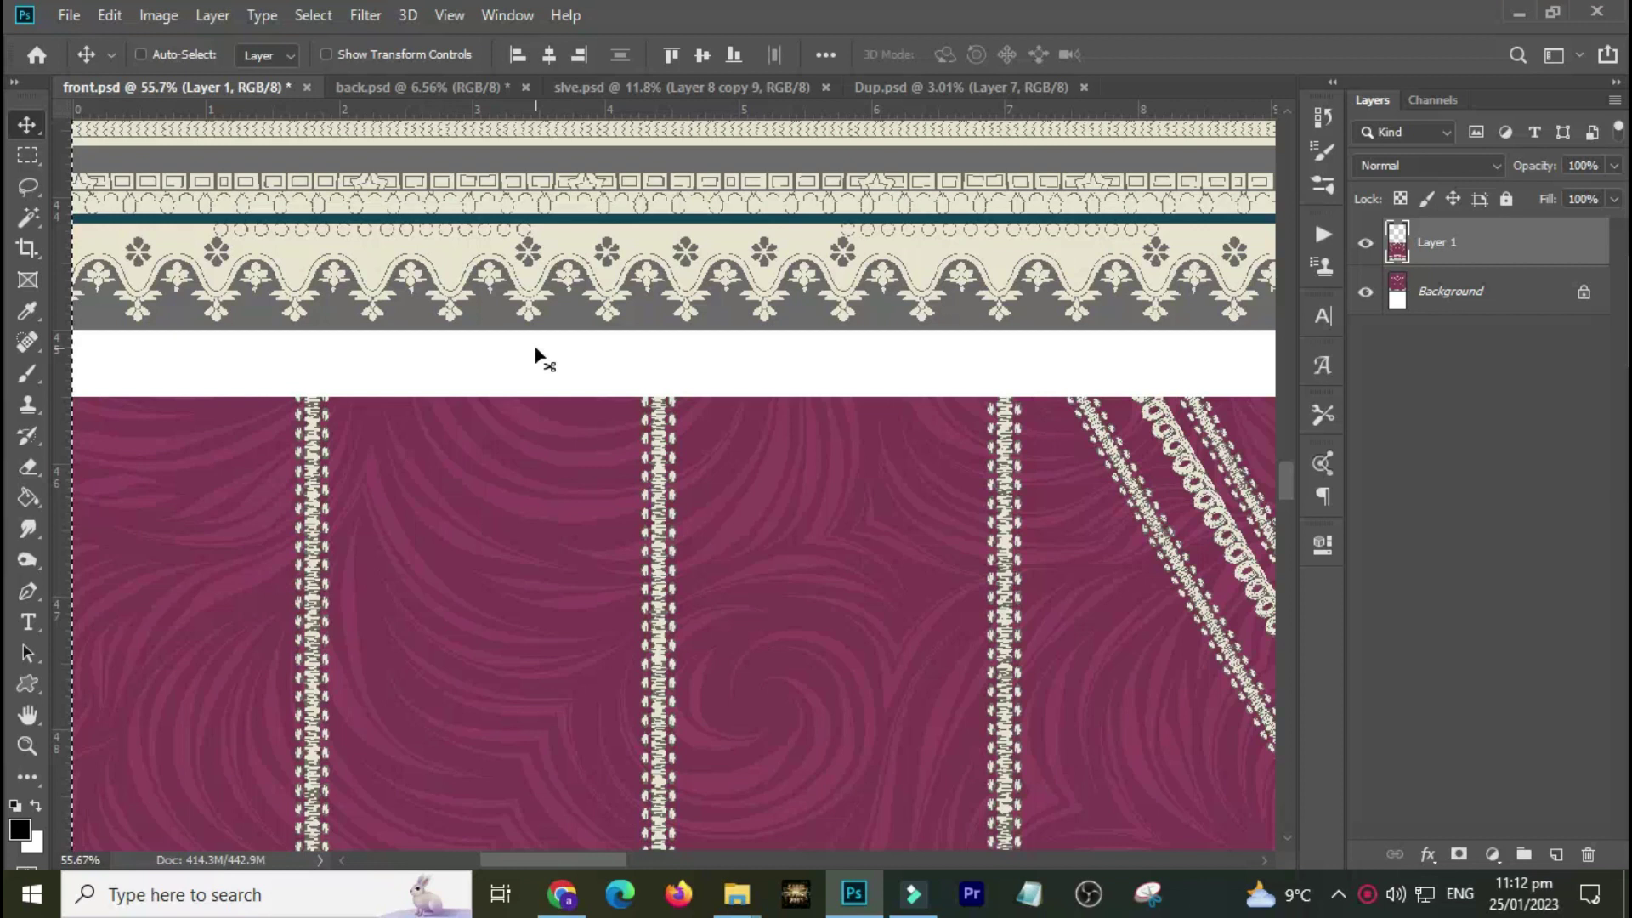
{"action": "key", "text": "ctrl+0"}
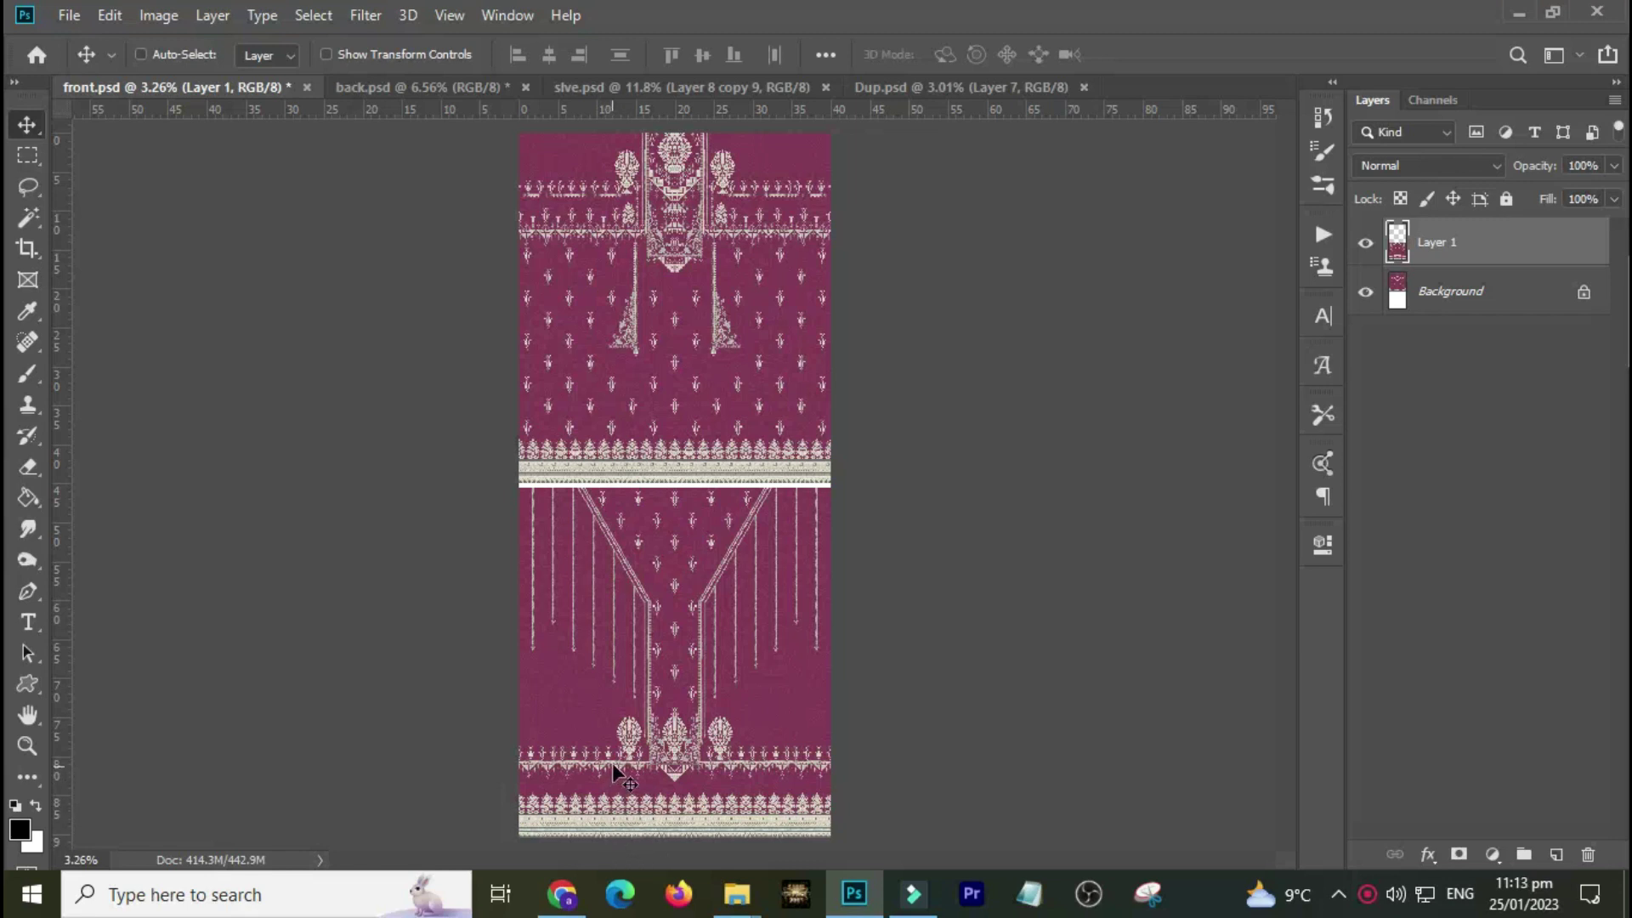
{"action": "key", "text": "ctrl+alt+c"}
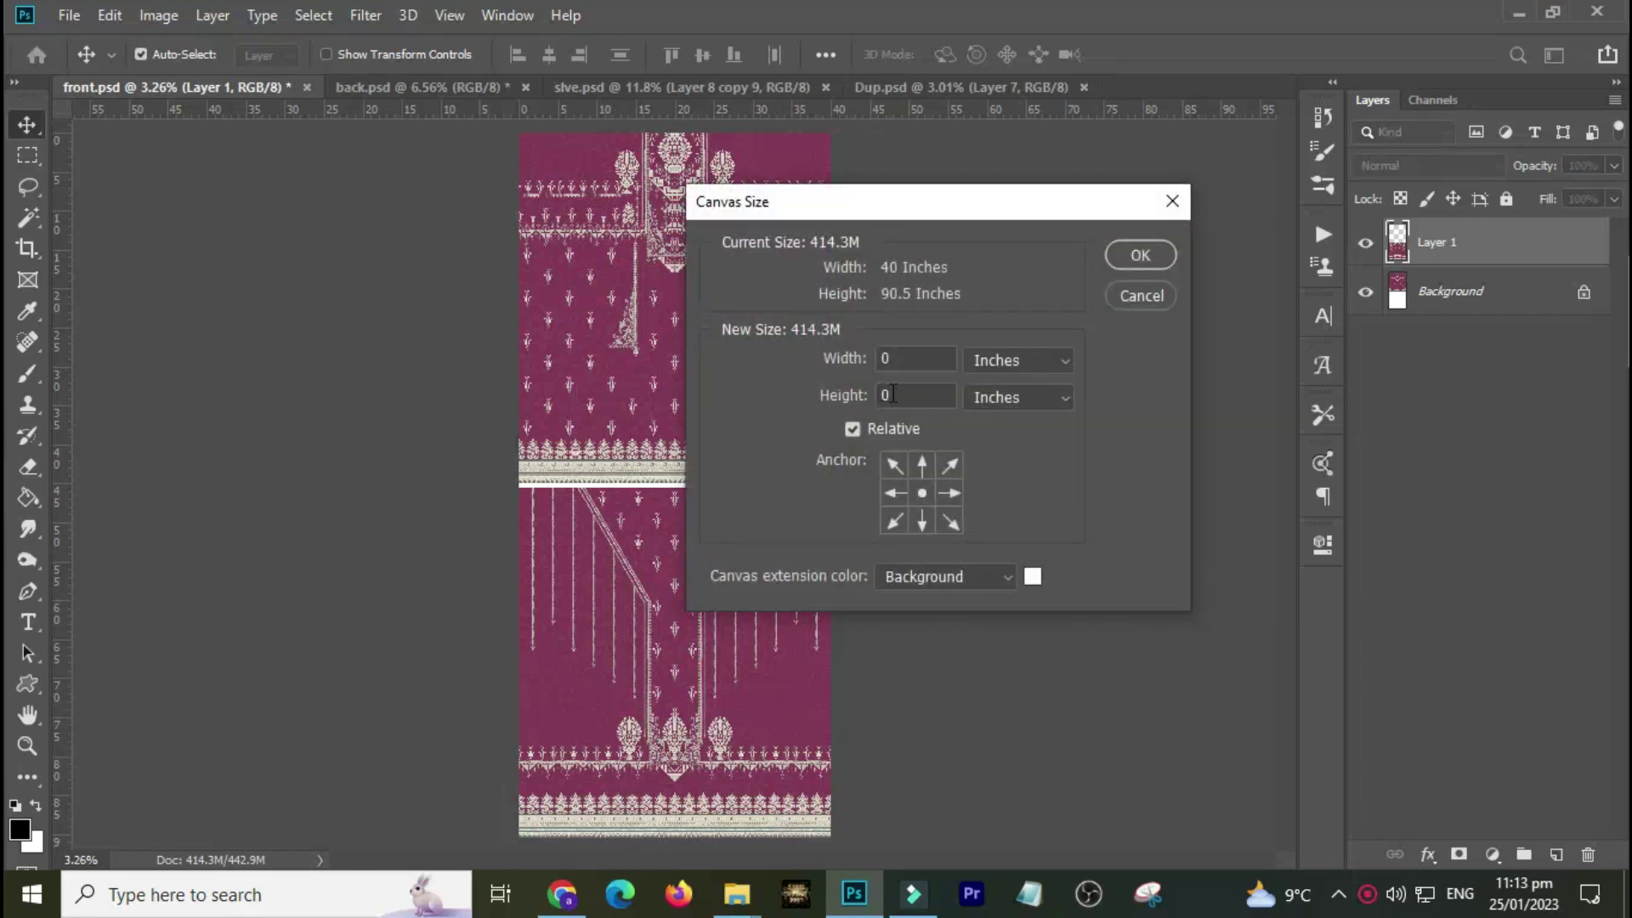
Step: Add 0.5 inch more height anchored top-centre, drag a horizontal guide, and switch to back.psd
{"action": "double_click", "coordinate": [899, 395]}
{"action": "type", "text": ".5"}
{"action": "left_click", "coordinate": [922, 465]}
{"action": "left_click", "coordinate": [1139, 248]}
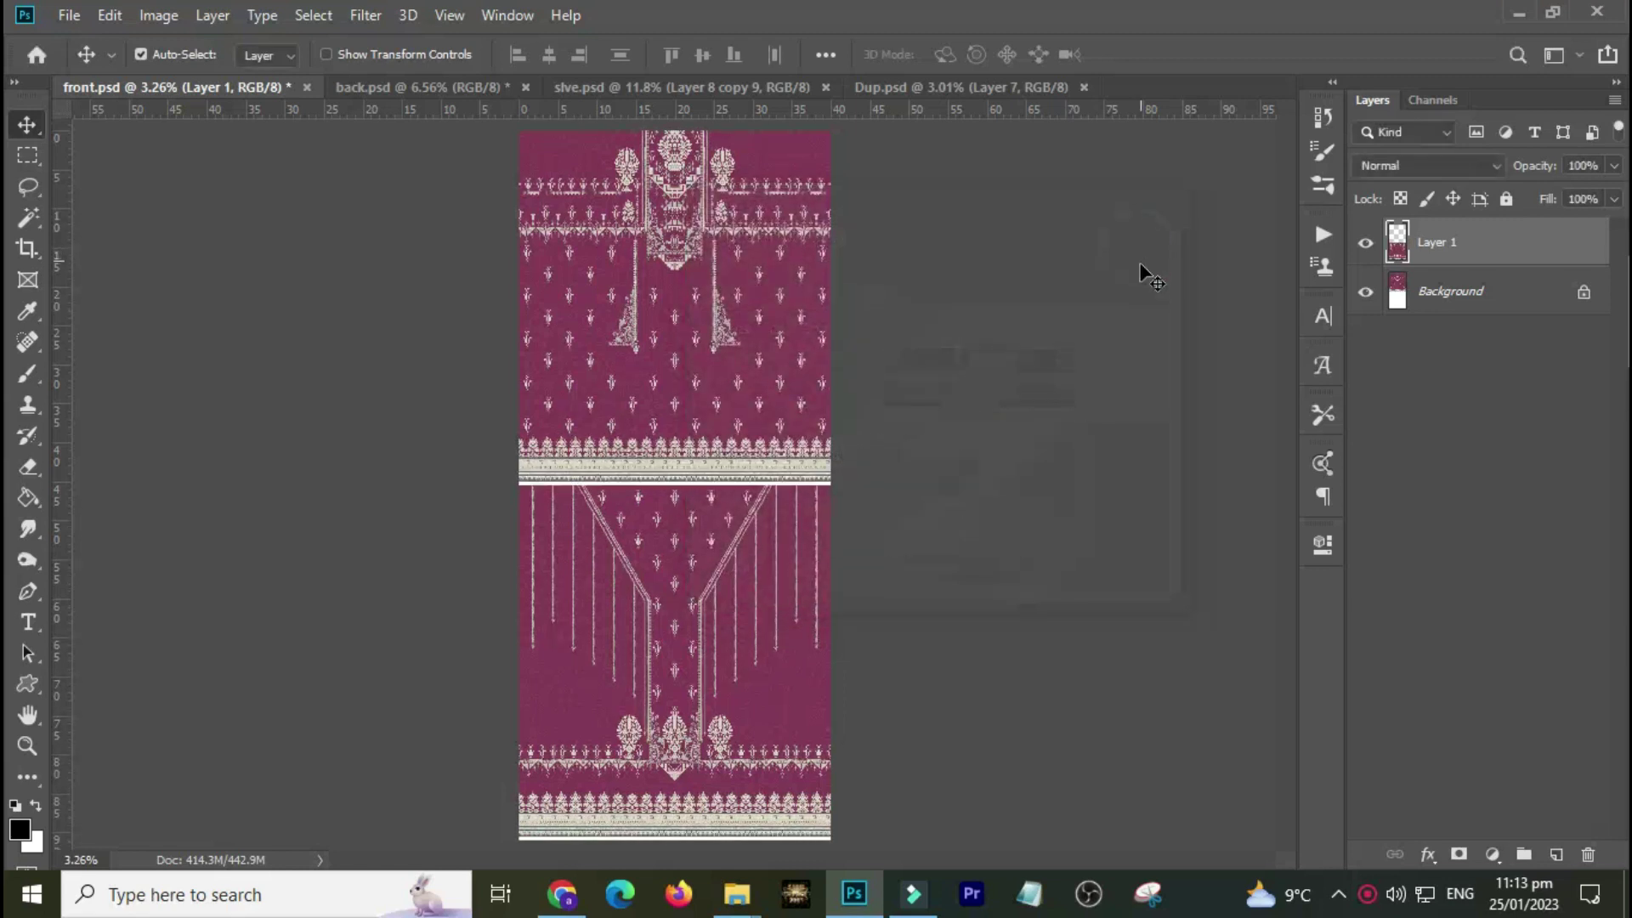
{"action": "mouse_move", "coordinate": [838, 109]}
{"action": "left_mouse_down"}
{"action": "mouse_move", "coordinate": [815, 847]}
{"action": "mouse_move", "coordinate": [838, 847]}
{"action": "left_mouse_up"}
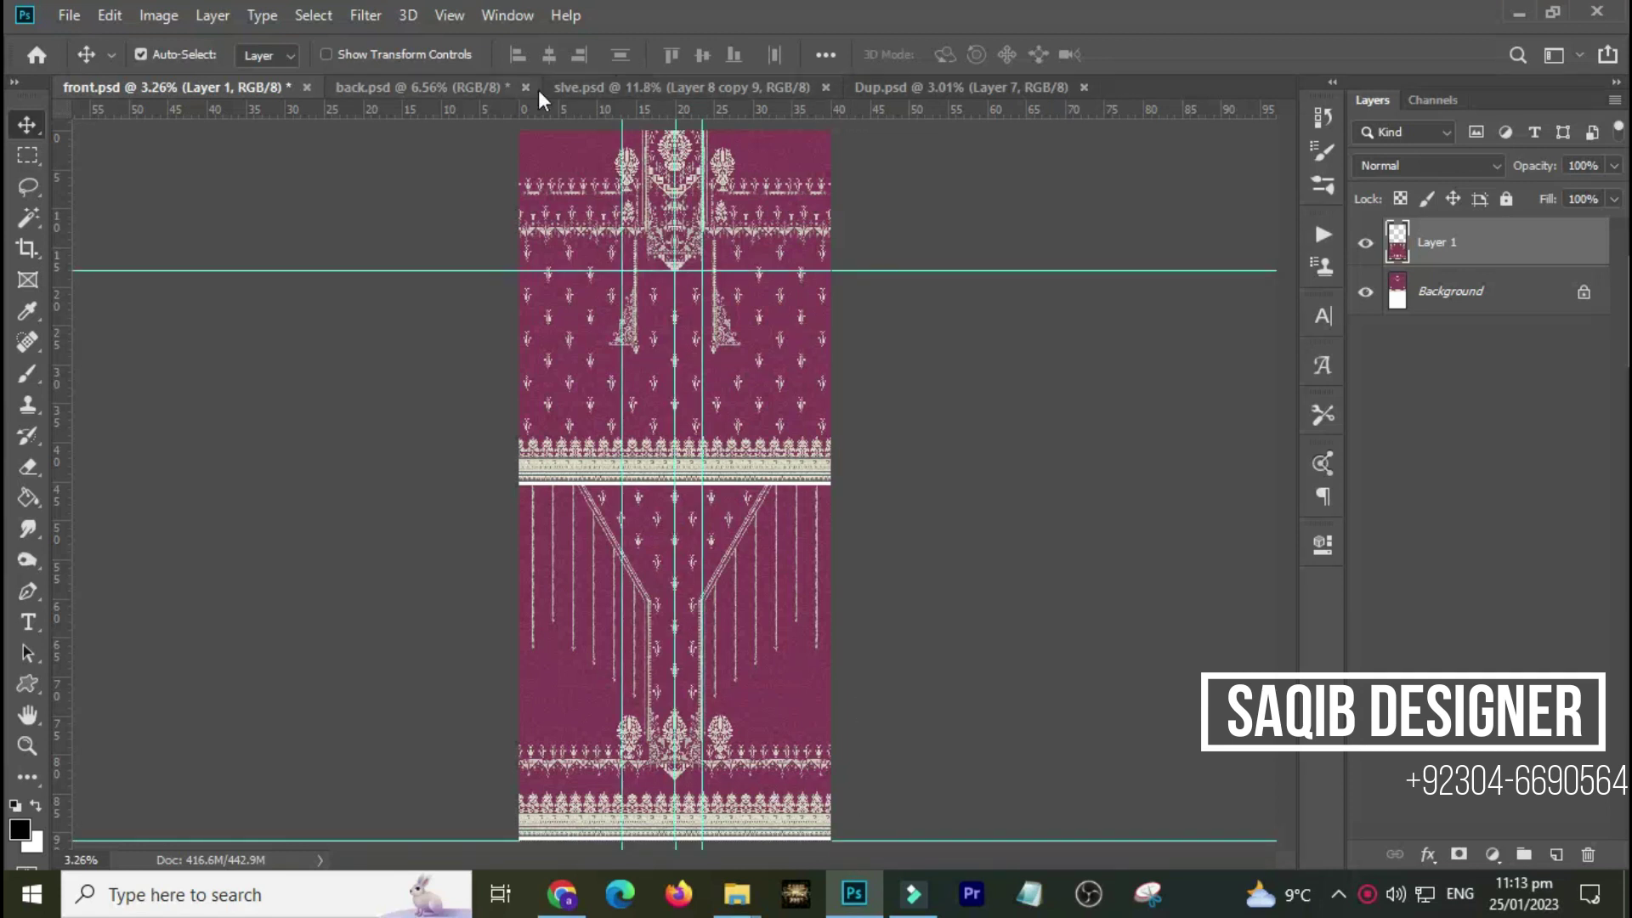
{"action": "left_click", "coordinate": [513, 90]}
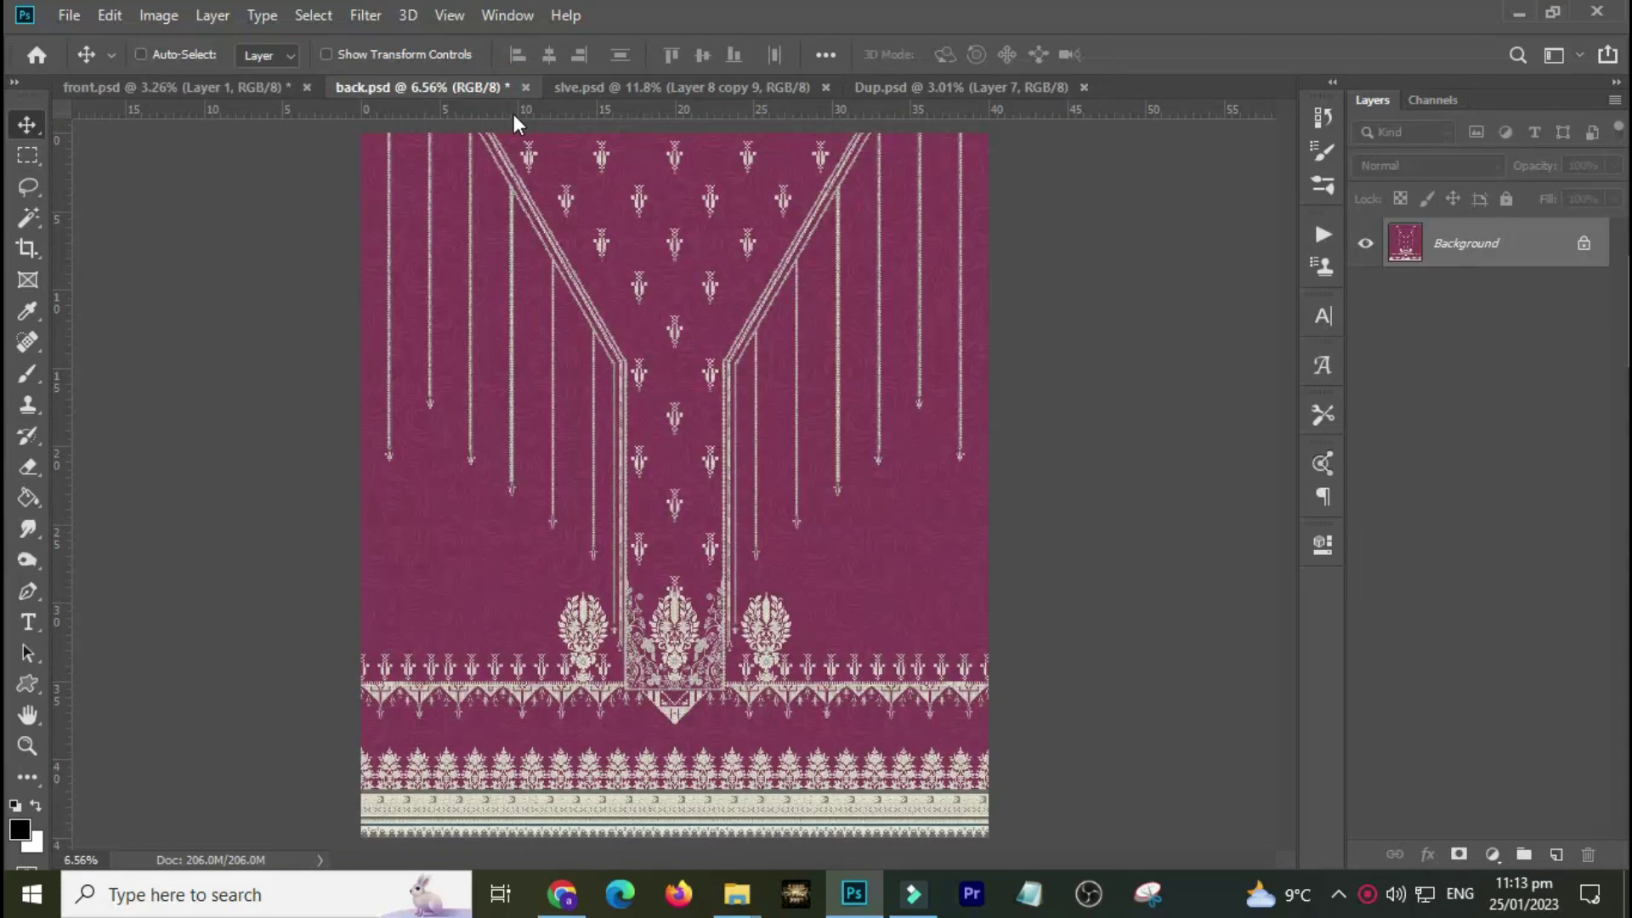
Step: Close back.psd without saving changes and bring up slve.psd
{"action": "key", "text": "ctrl+w"}
{"action": "left_click", "coordinate": [816, 348]}
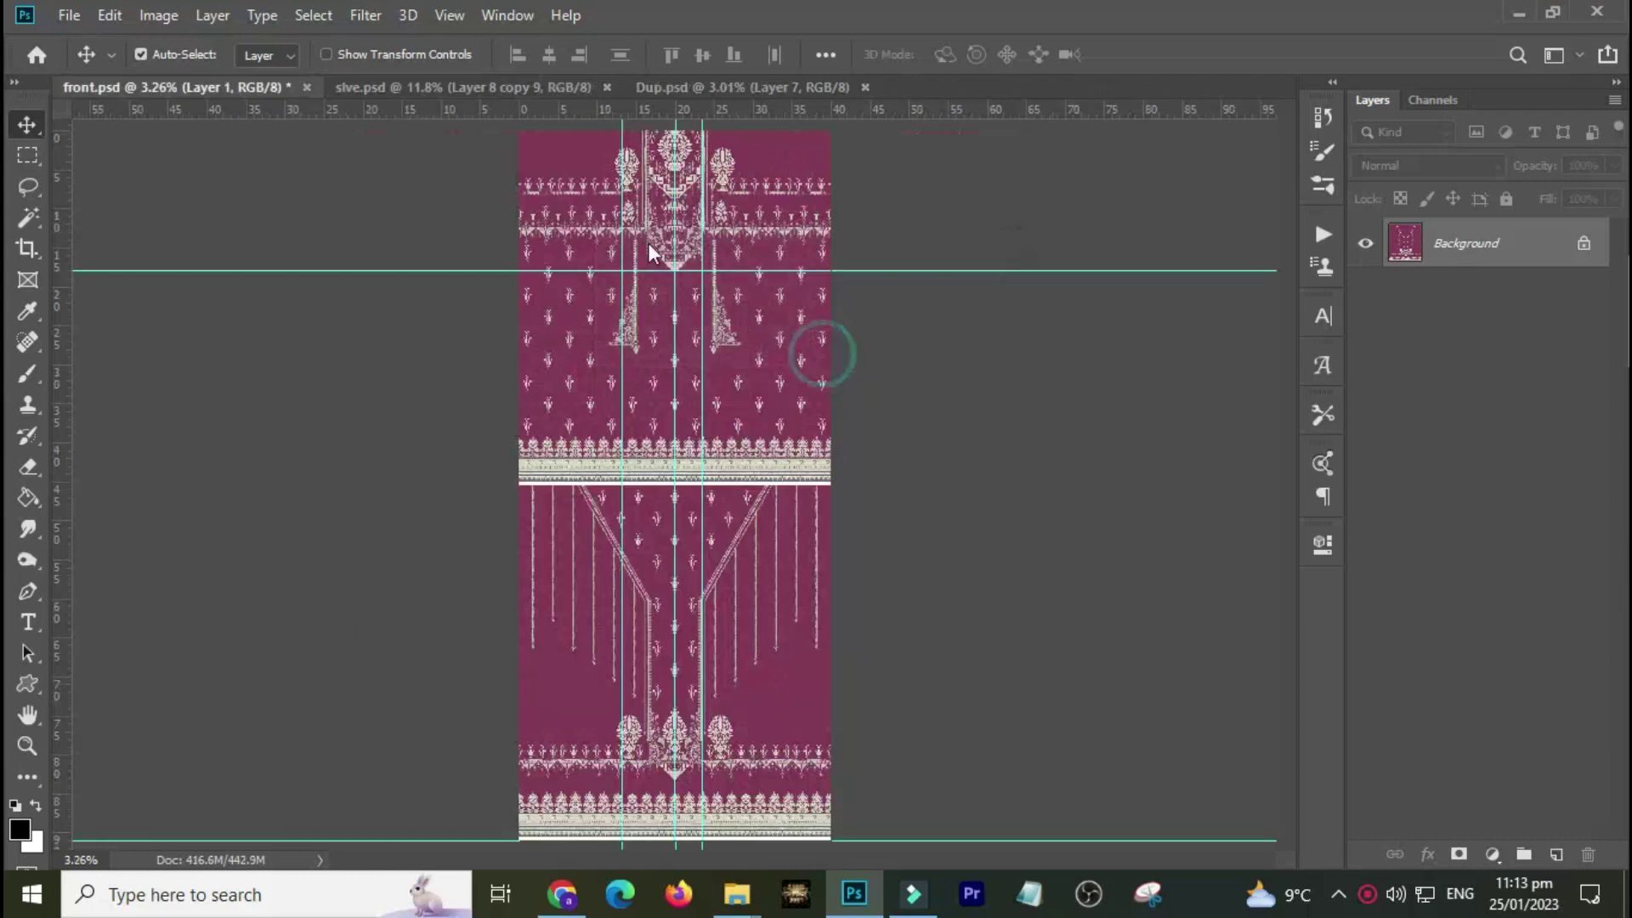
{"action": "left_click", "coordinate": [461, 85]}
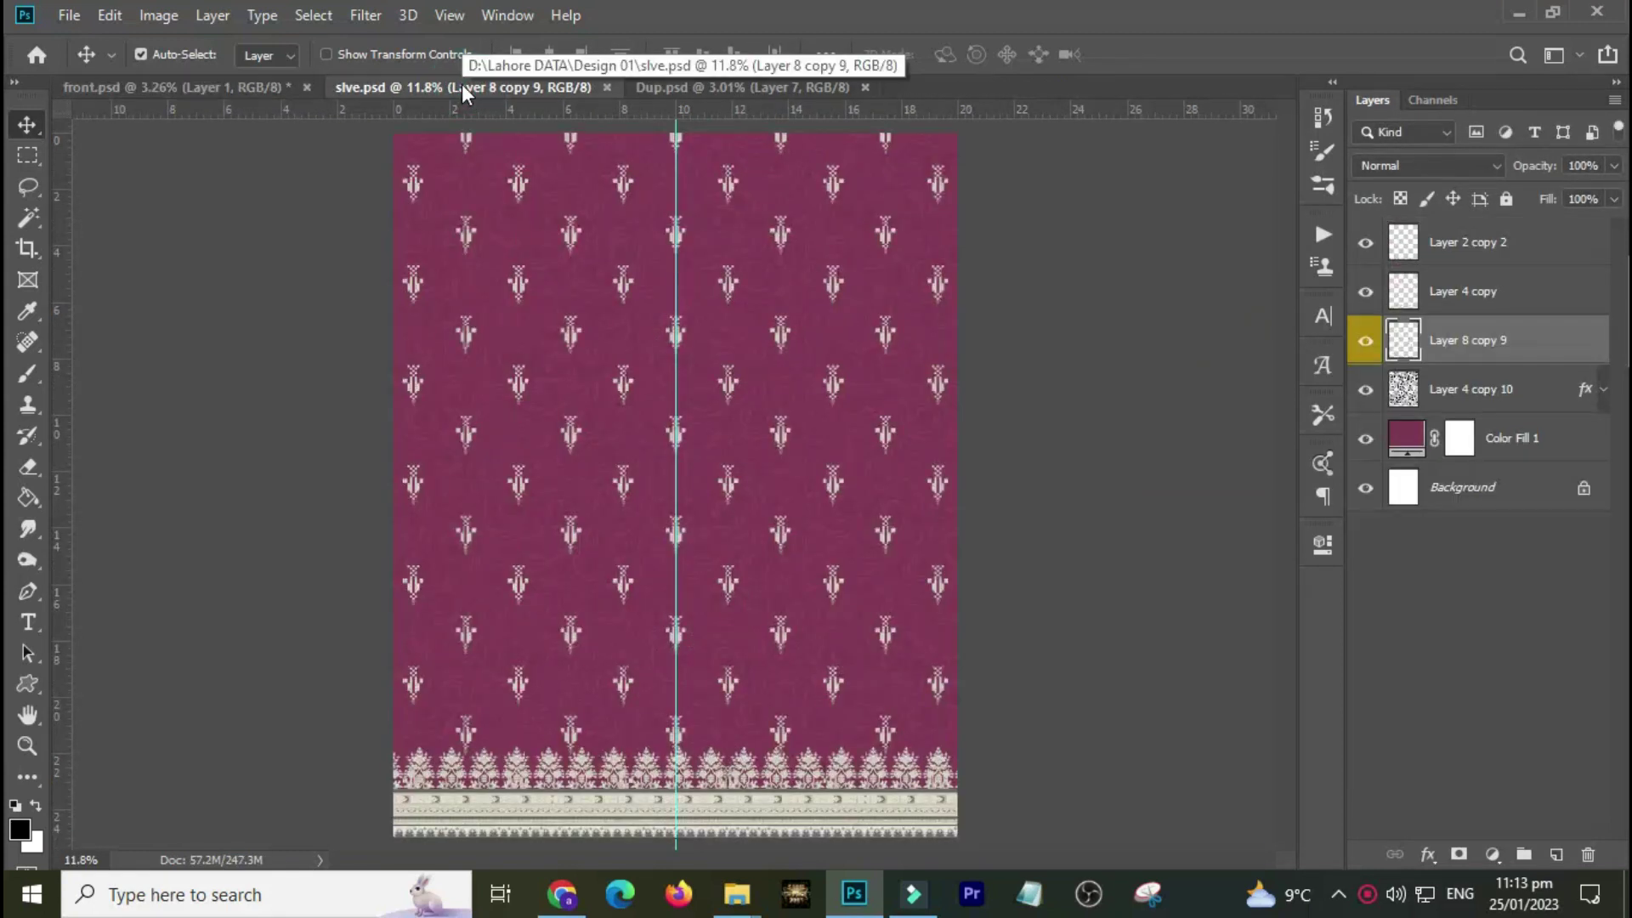
Step: Flatten slve.psd into a single Background layer and go back to front.psd
{"action": "key", "text": "alt+l"}
{"action": "key", "text": "f"}
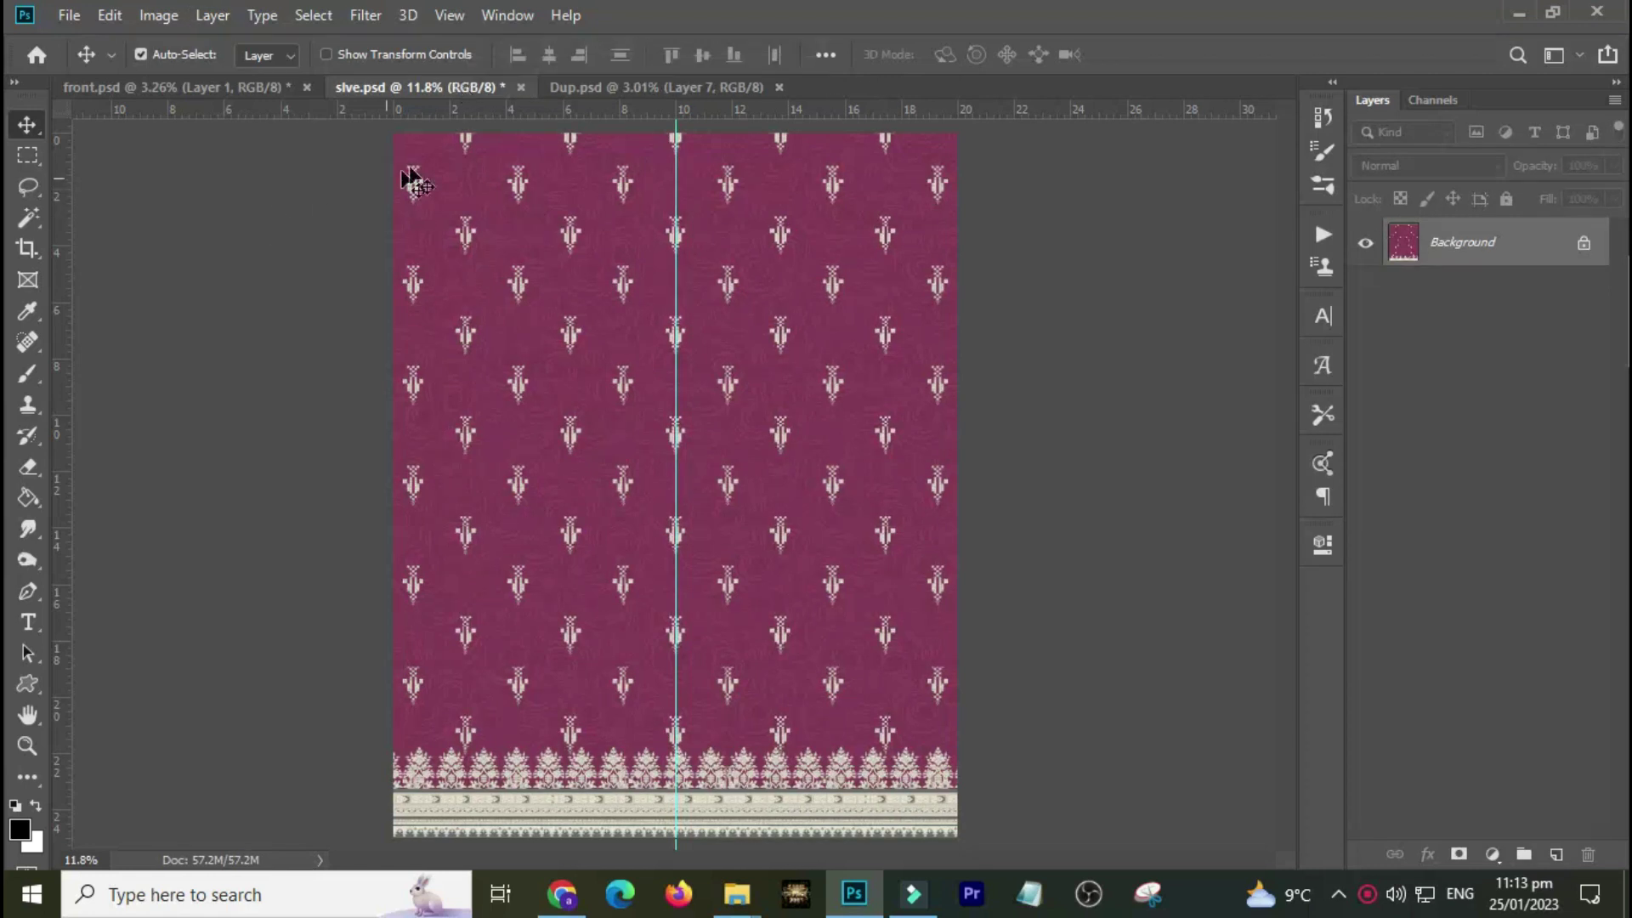
{"action": "left_click_drag", "start_coordinate": [412, 165], "coordinate": [359, 134]}
{"action": "left_click", "coordinate": [258, 90]}
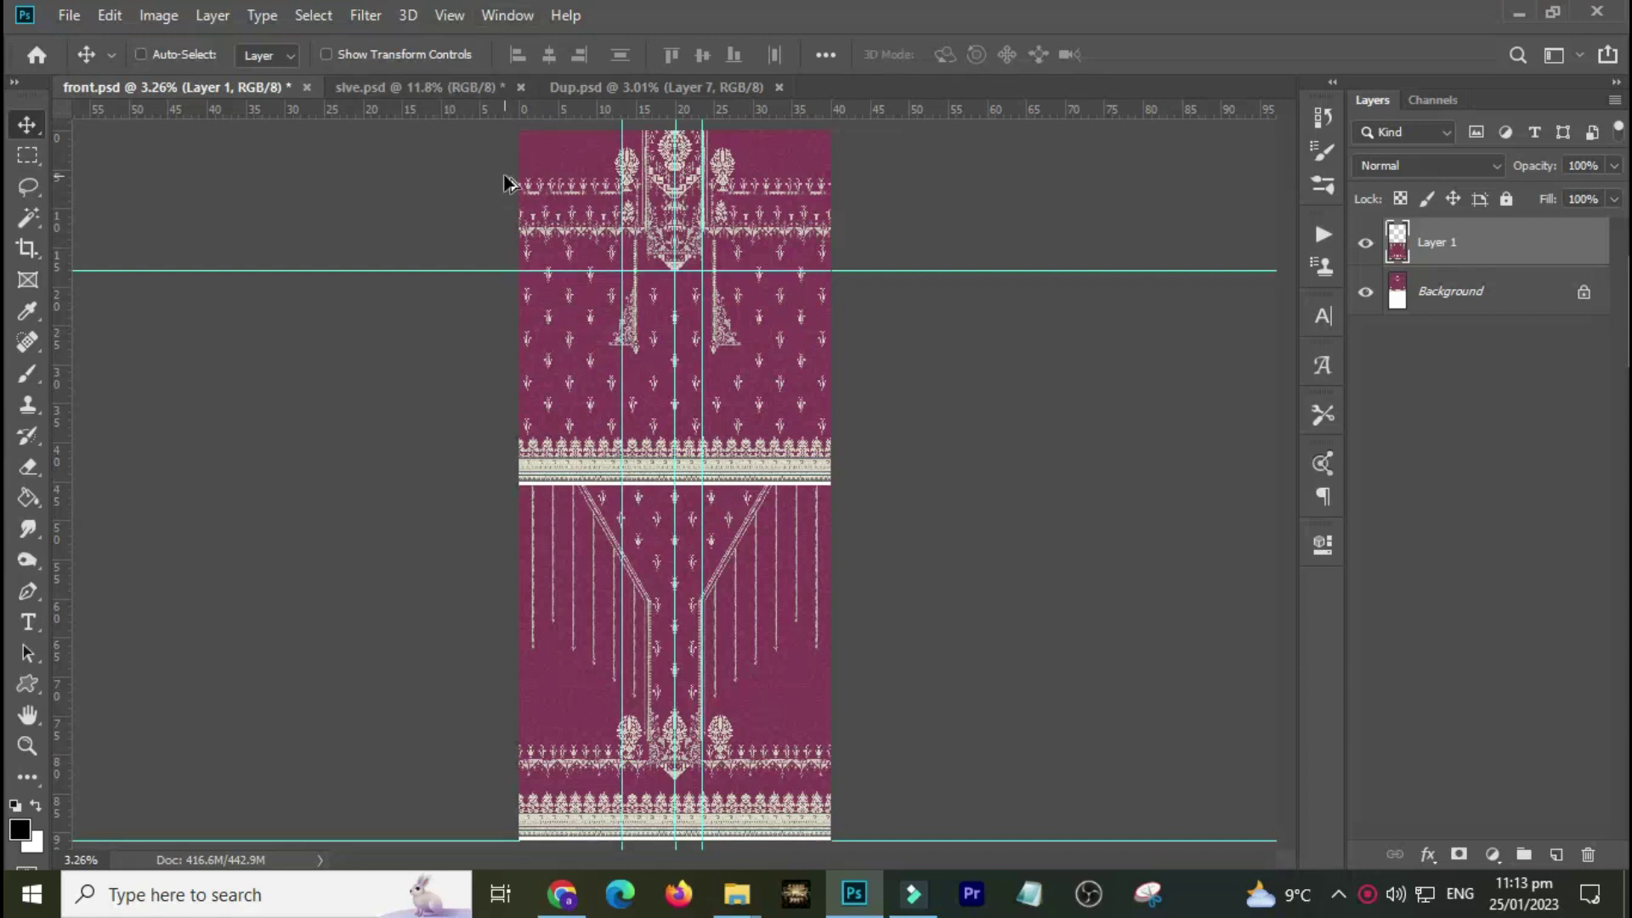
Step: Grow the front.psd canvas by 25 inches of relative height, anchored top-centre
{"action": "key", "text": "ctrl+alt+c"}
{"action": "double_click", "coordinate": [894, 393]}
{"action": "type", "text": "25"}
{"action": "left_click", "coordinate": [922, 465]}
{"action": "left_click", "coordinate": [1149, 259]}
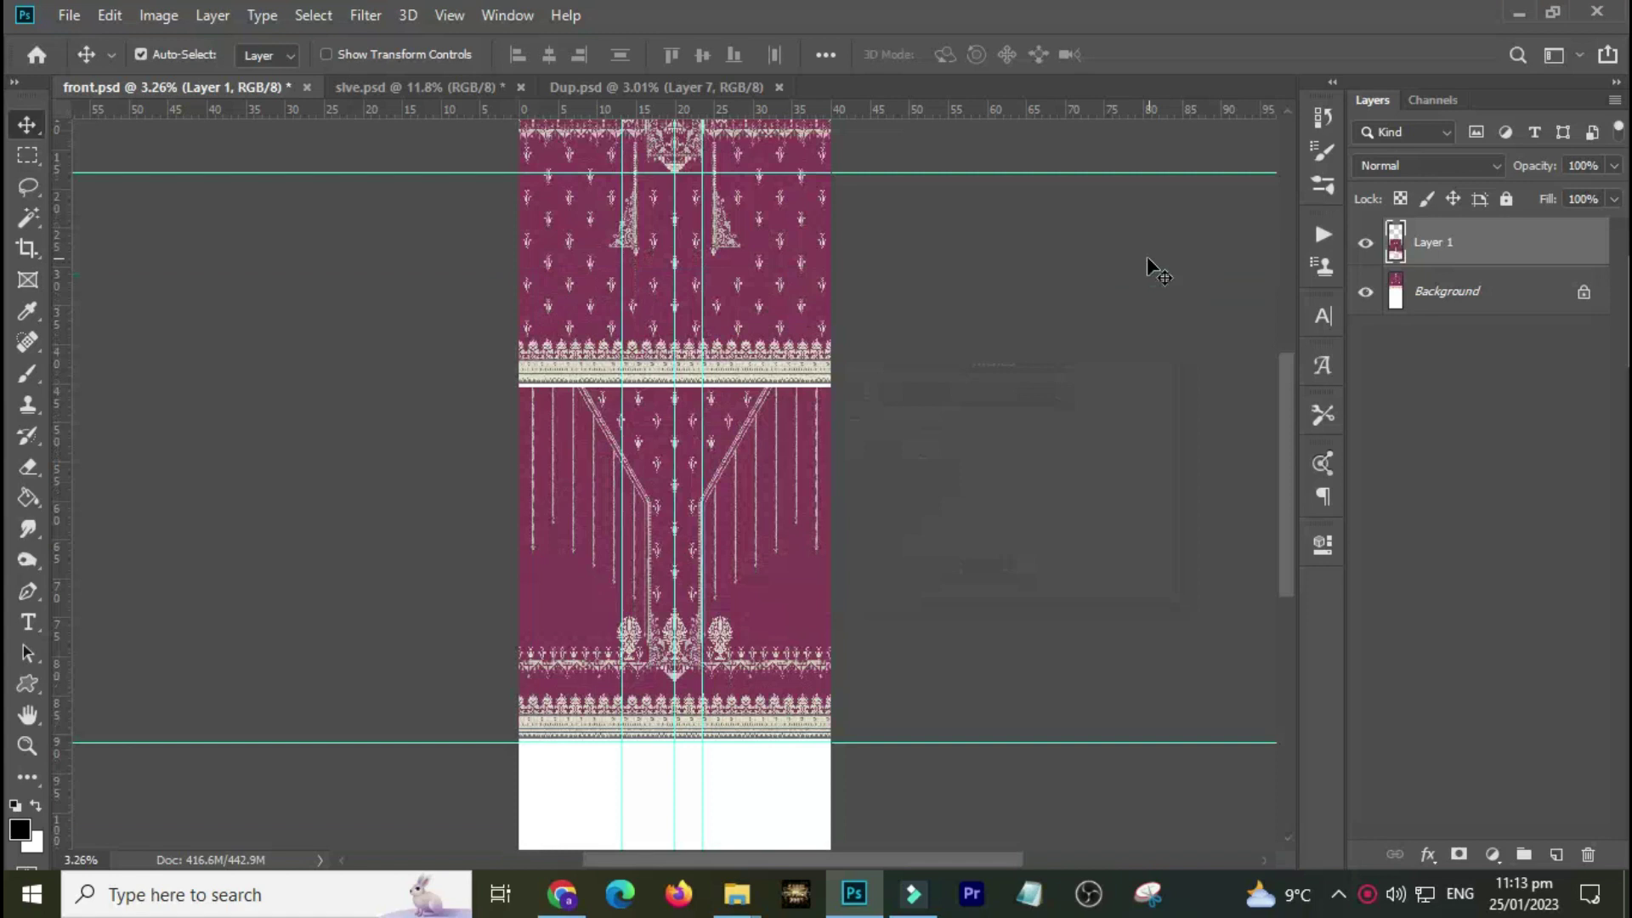